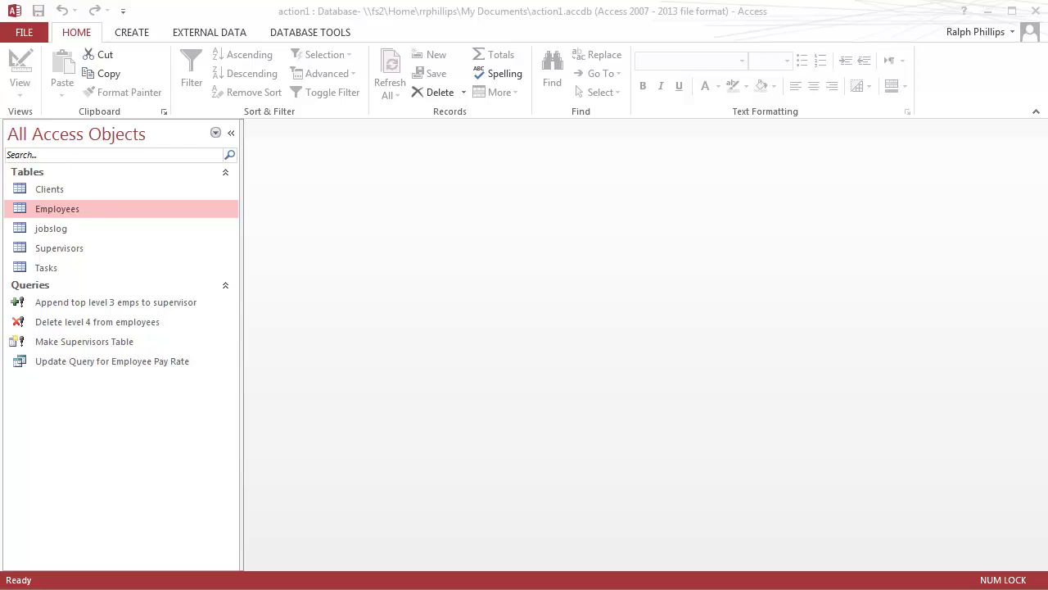
- Start a new query design with the Supervisors and jobslog tables, placing jobslog to the right
{"action": "left_click", "coordinate": [133, 35]}
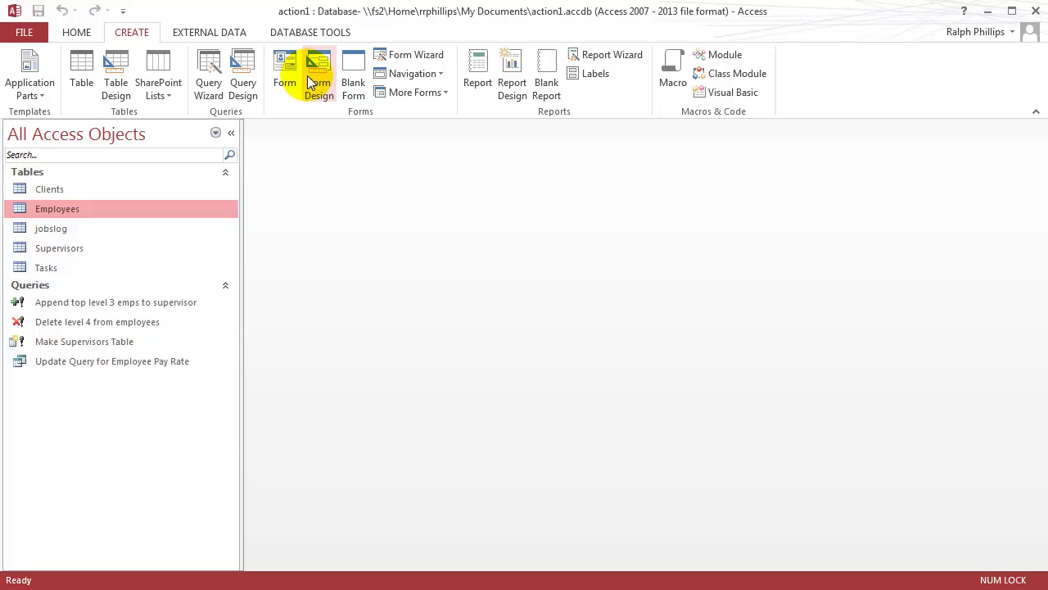
{"action": "left_click", "coordinate": [243, 72]}
{"action": "left_click_drag", "start_coordinate": [505, 393], "coordinate": [506, 193]}
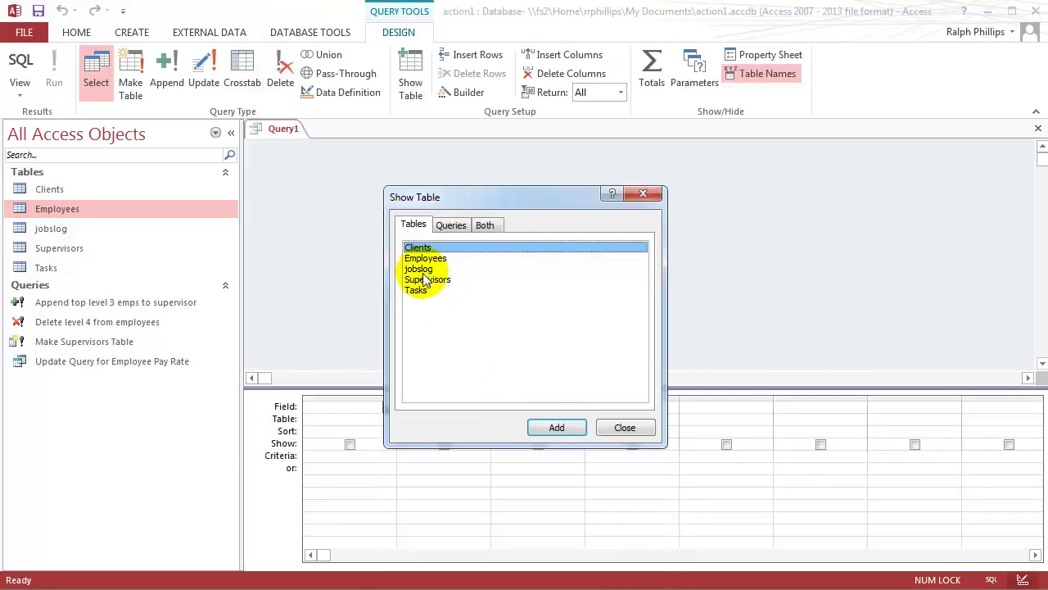
{"action": "double_click", "coordinate": [425, 280]}
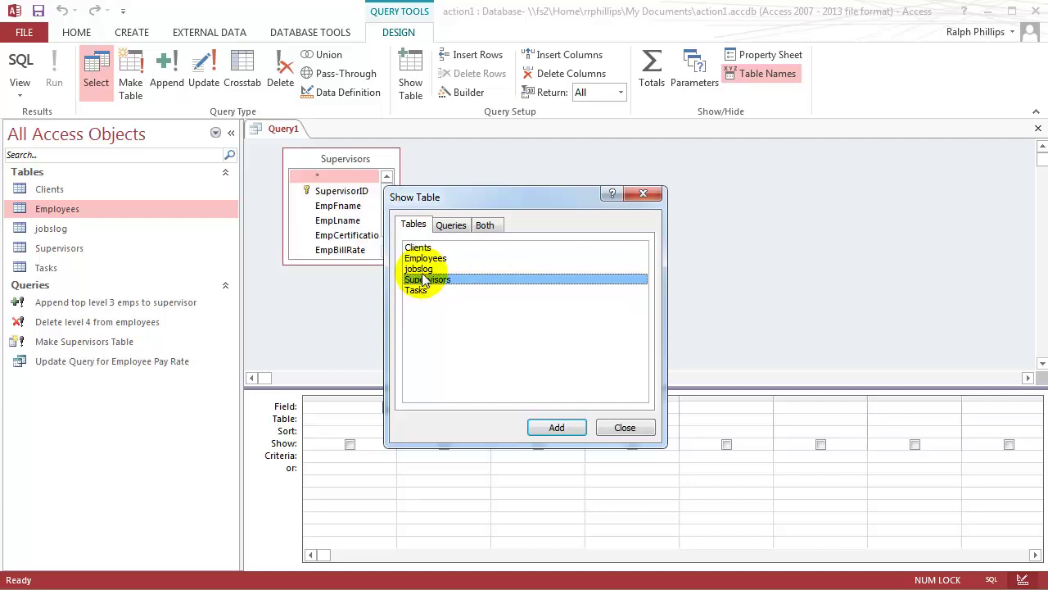
{"action": "double_click", "coordinate": [419, 269]}
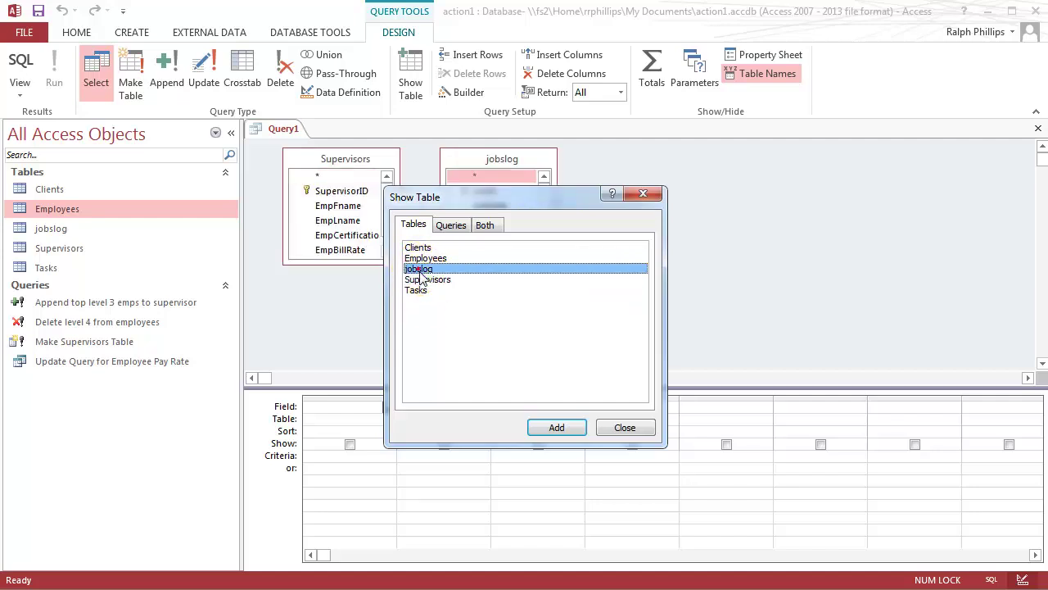
{"action": "left_click", "coordinate": [607, 432]}
{"action": "left_click_drag", "start_coordinate": [510, 159], "coordinate": [555, 164]}
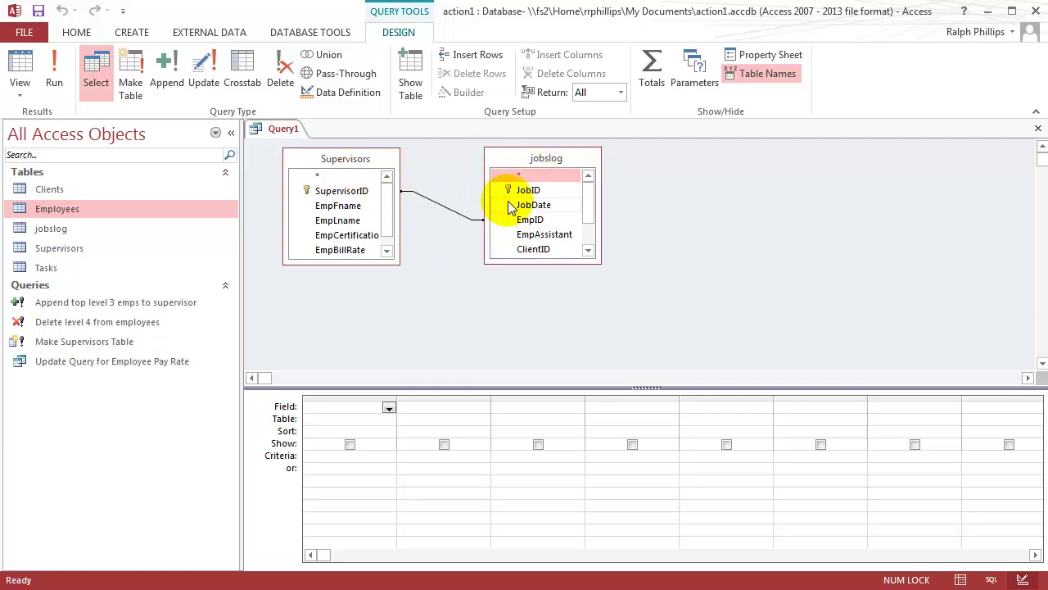
{"action": "left_click", "coordinate": [314, 32]}
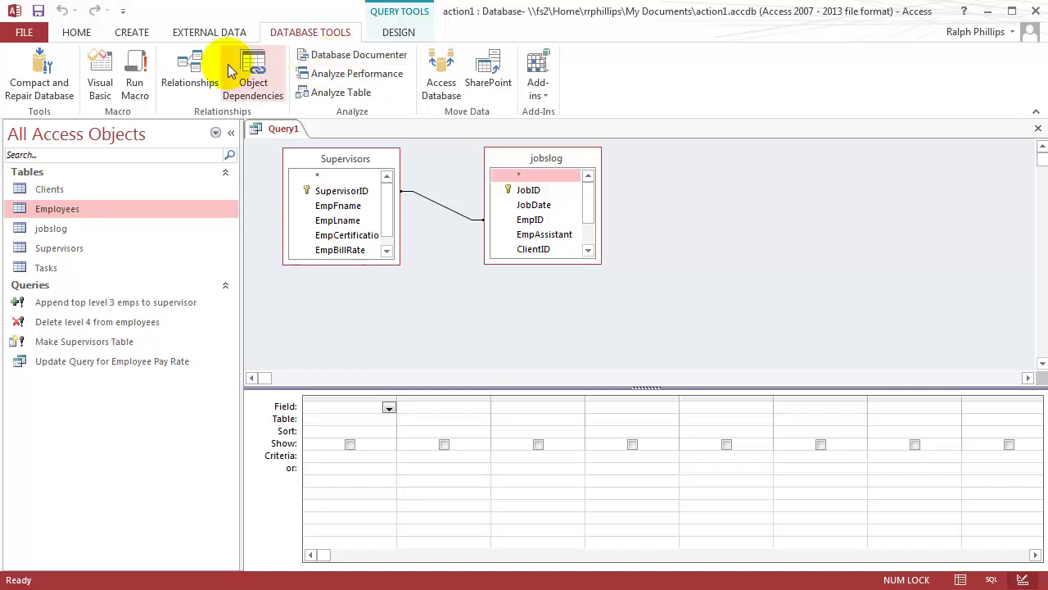
{"action": "left_click", "coordinate": [203, 74]}
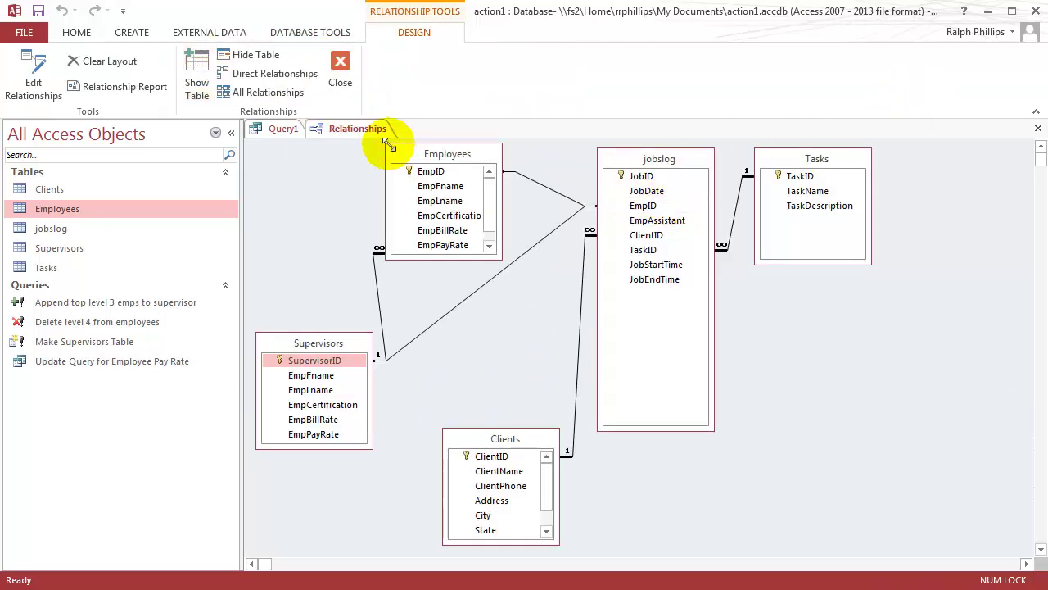
{"action": "left_click", "coordinate": [1038, 129]}
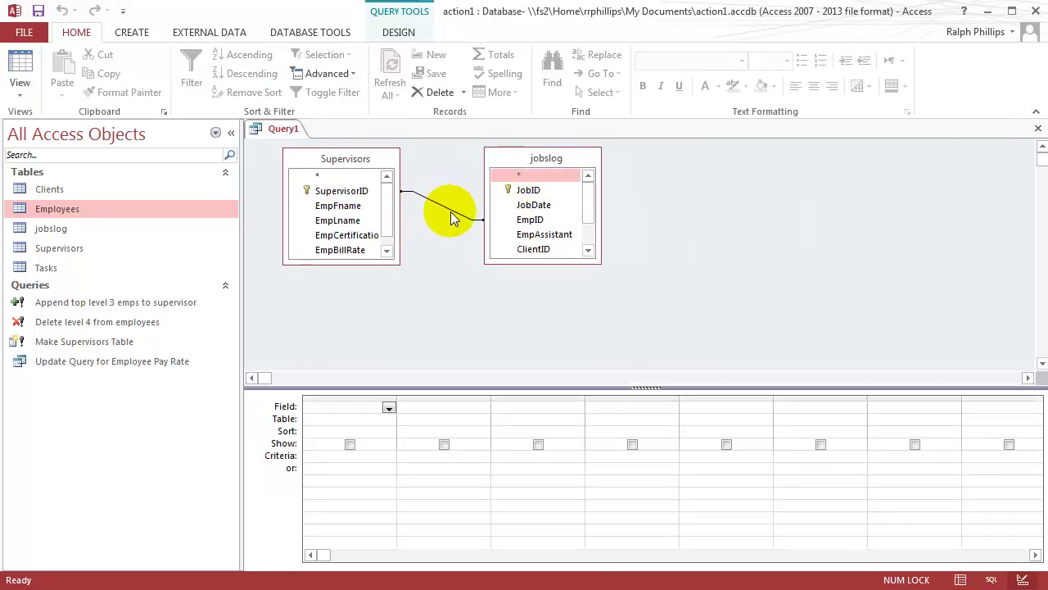
{"action": "mouse_move", "coordinate": [576, 161]}
{"action": "left_mouse_down"}
{"action": "mouse_move", "coordinate": [548, 160]}
{"action": "mouse_move", "coordinate": [557, 161]}
{"action": "left_mouse_up"}
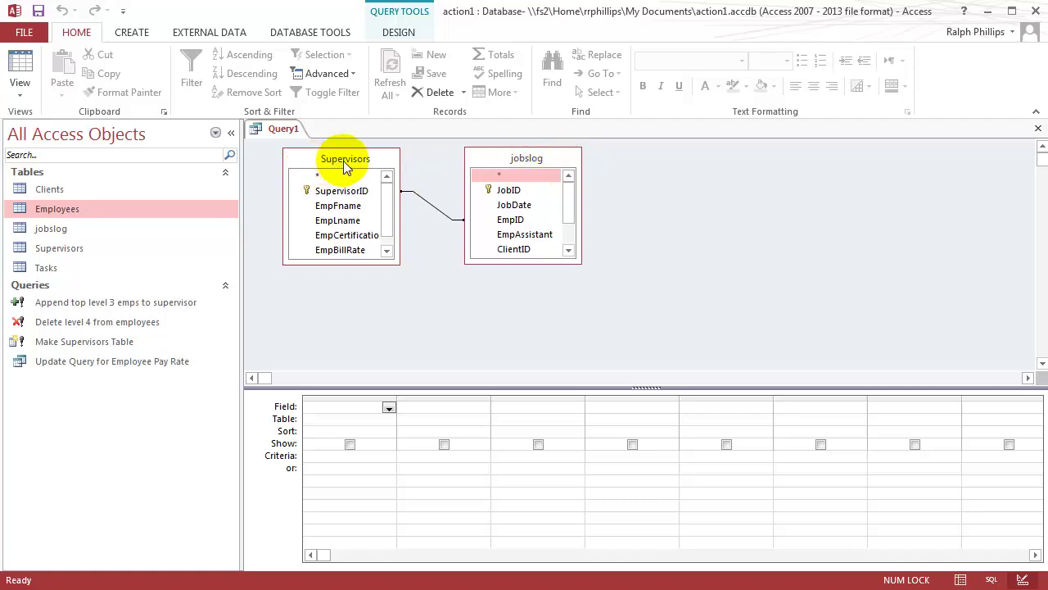
- Add SupervisorID, EmpFname, EmpLname and jobslog's JobID to the query grid
{"action": "left_click_drag", "start_coordinate": [343, 161], "coordinate": [339, 157]}
{"action": "double_click", "coordinate": [335, 188]}
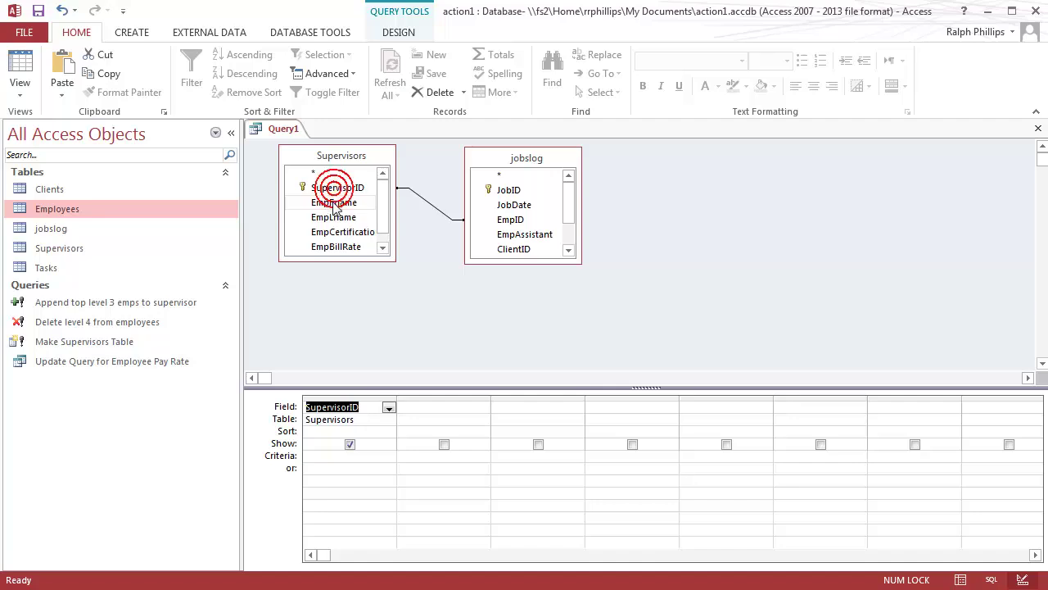
{"action": "double_click", "coordinate": [333, 203]}
{"action": "double_click", "coordinate": [334, 217]}
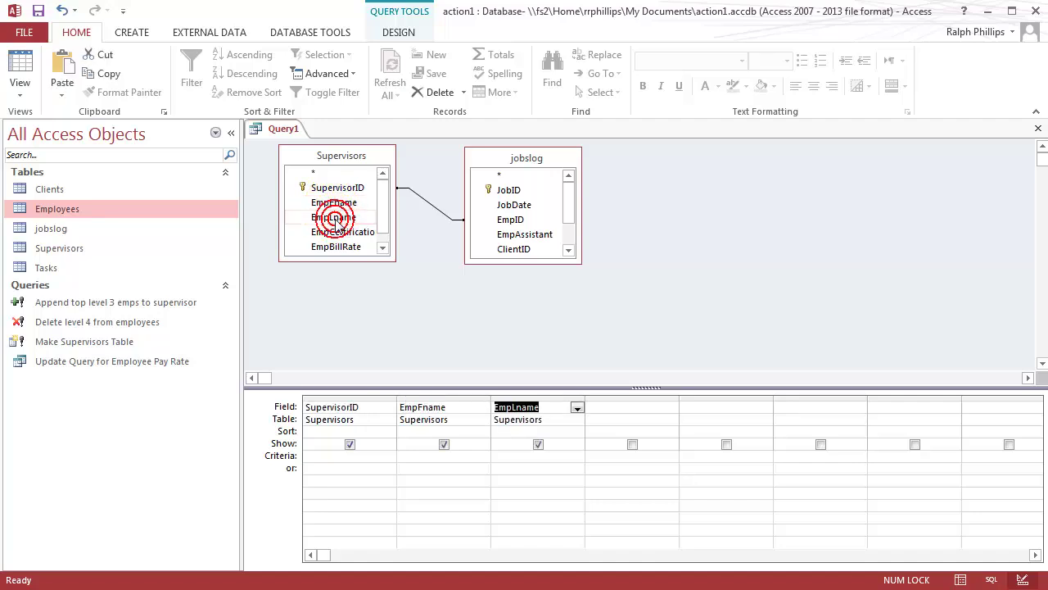
{"action": "left_click", "coordinate": [513, 193]}
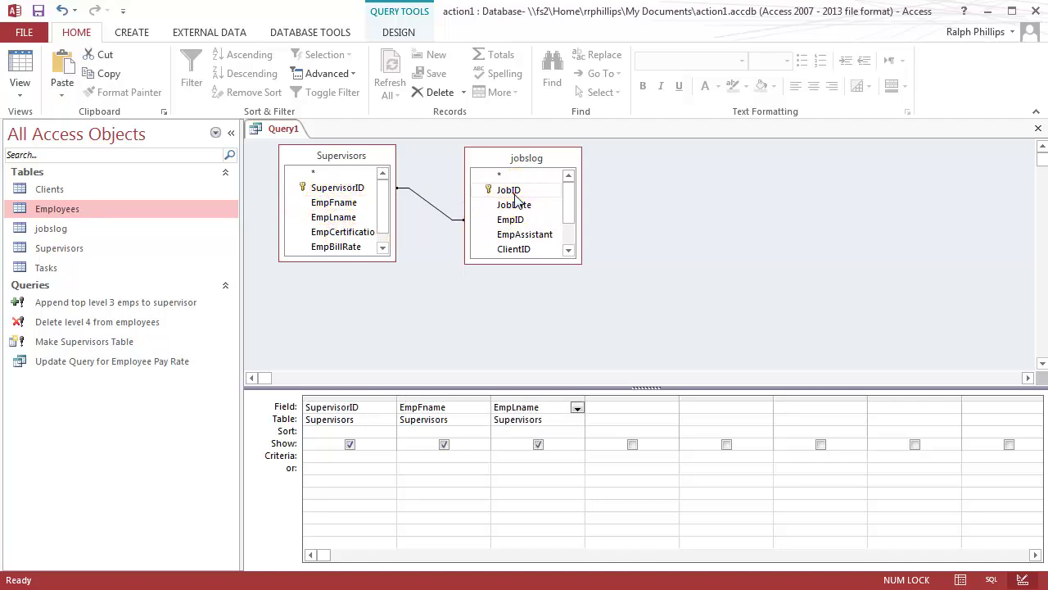
{"action": "double_click", "coordinate": [512, 192]}
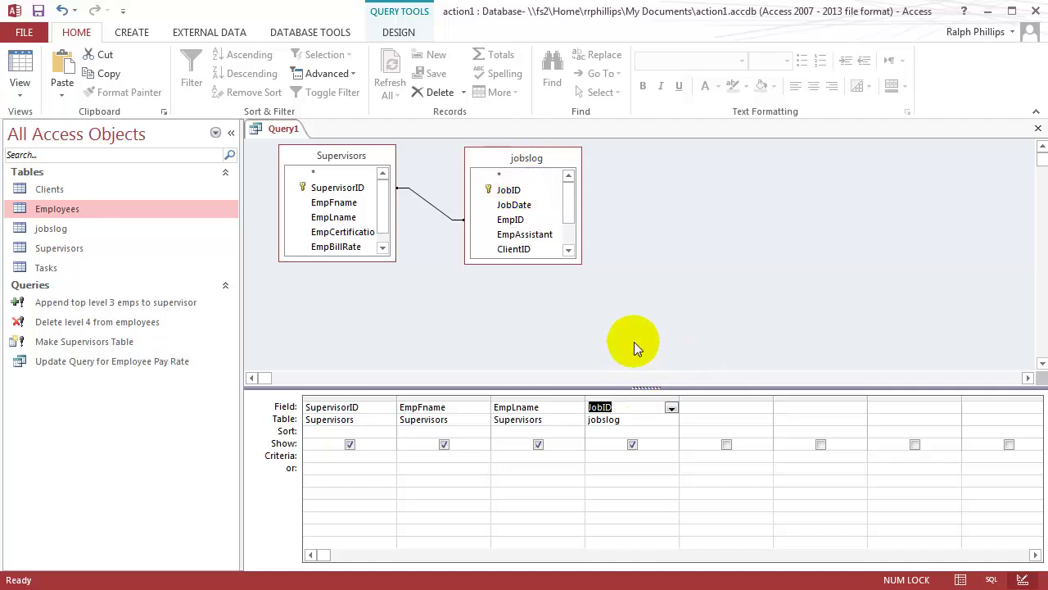
- Turn on the Totals row and set JobID's Total to Count
{"action": "left_click", "coordinate": [397, 32]}
{"action": "left_click", "coordinate": [655, 72]}
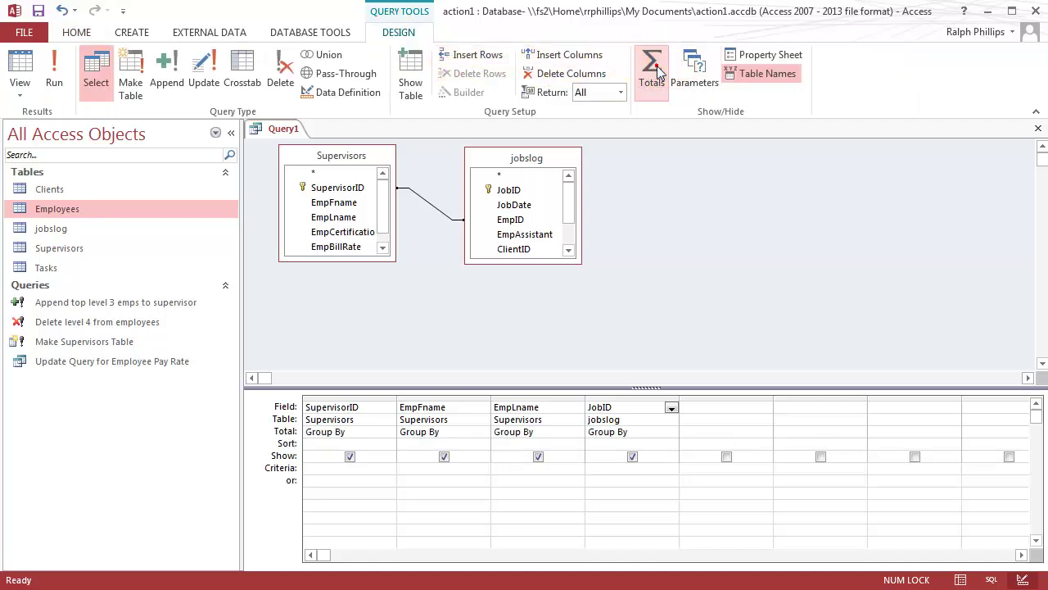
{"action": "left_click", "coordinate": [669, 432]}
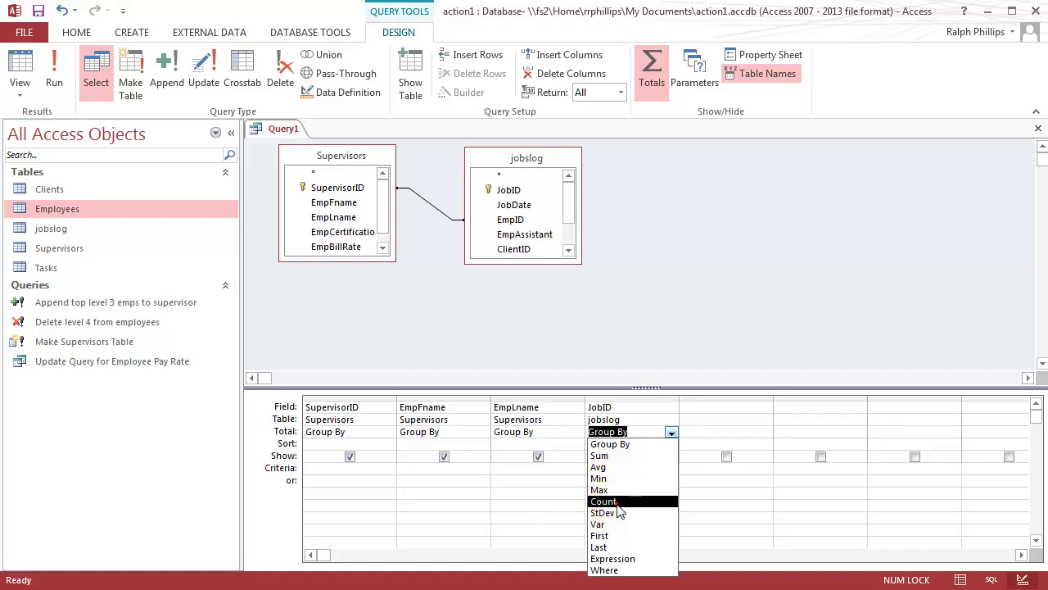
{"action": "left_click", "coordinate": [610, 501]}
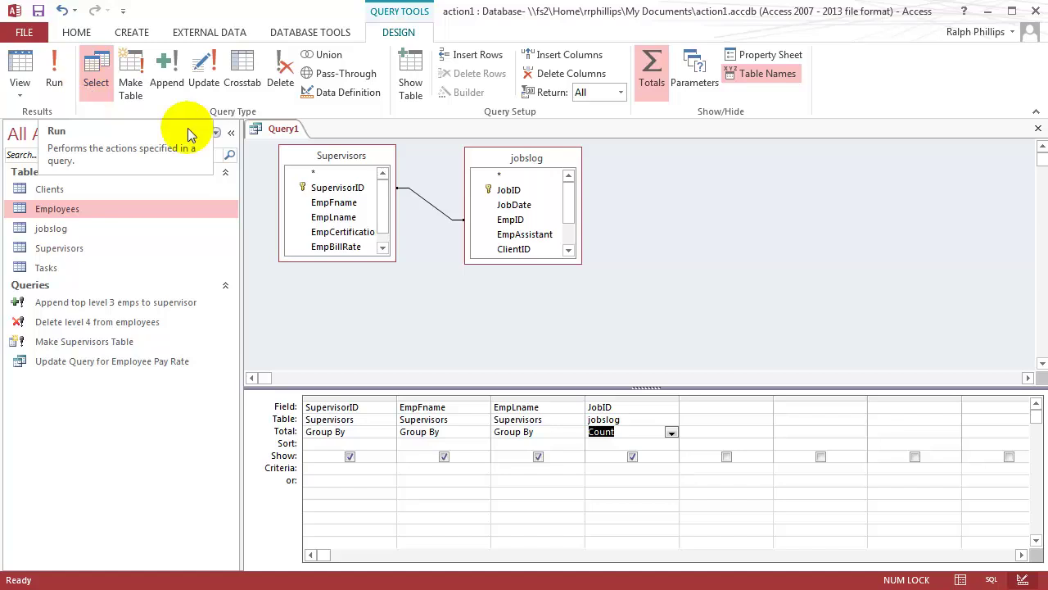
- Run the query, sort the 75 results by CountOfJobID smallest to largest, then return to Design view
{"action": "left_click", "coordinate": [54, 82]}
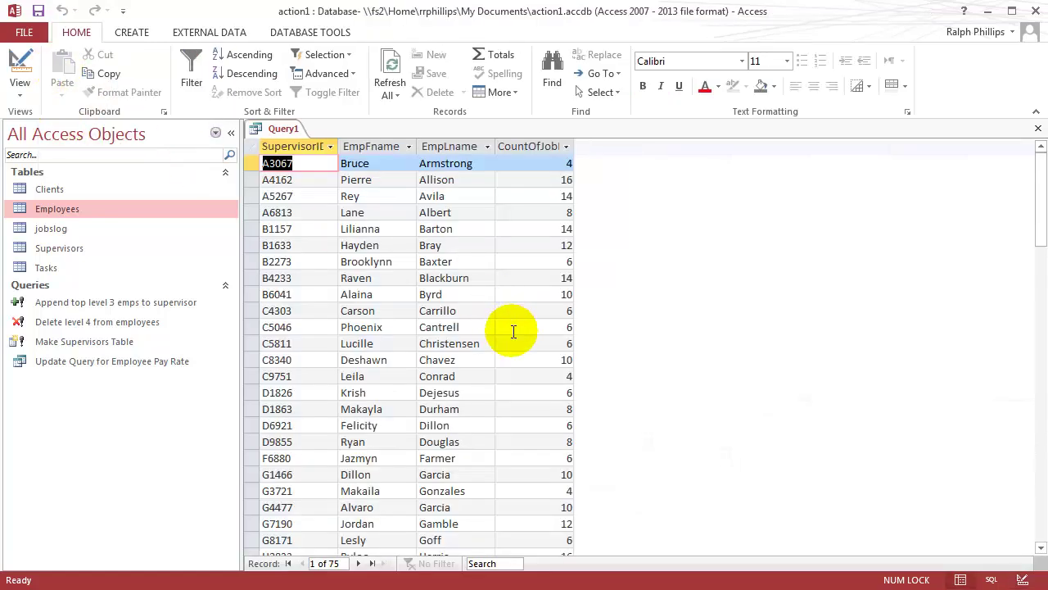
{"action": "left_click", "coordinate": [566, 147]}
{"action": "left_click", "coordinate": [626, 164]}
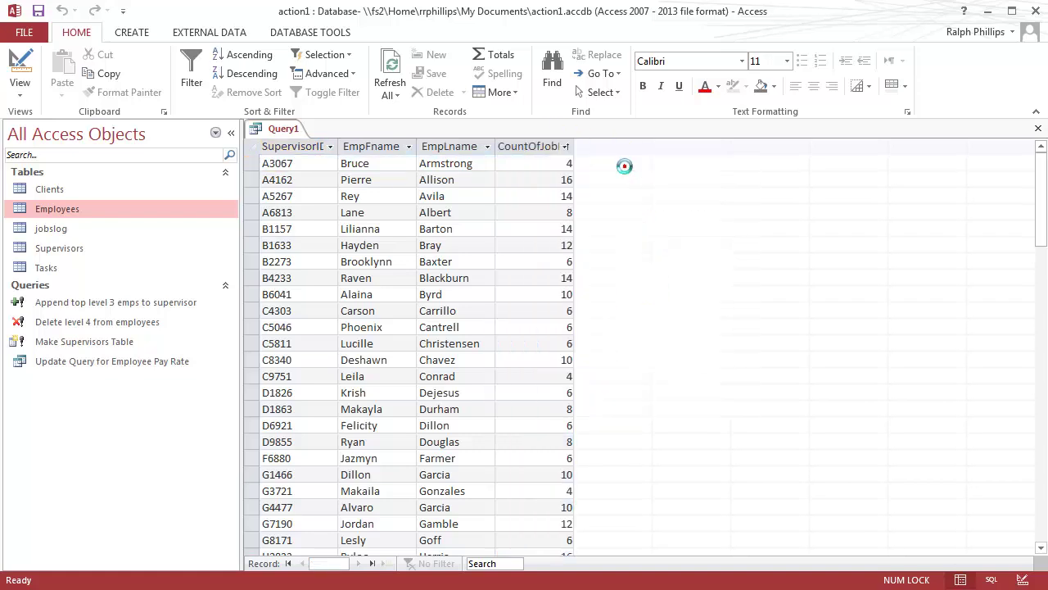
{"action": "left_click", "coordinate": [566, 147]}
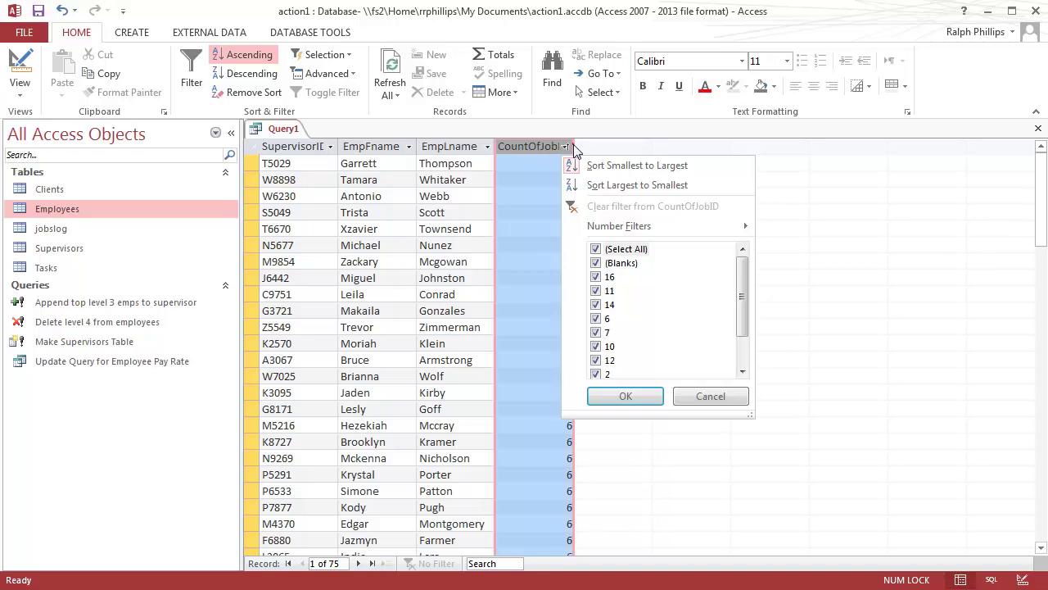
{"action": "left_click", "coordinate": [702, 396]}
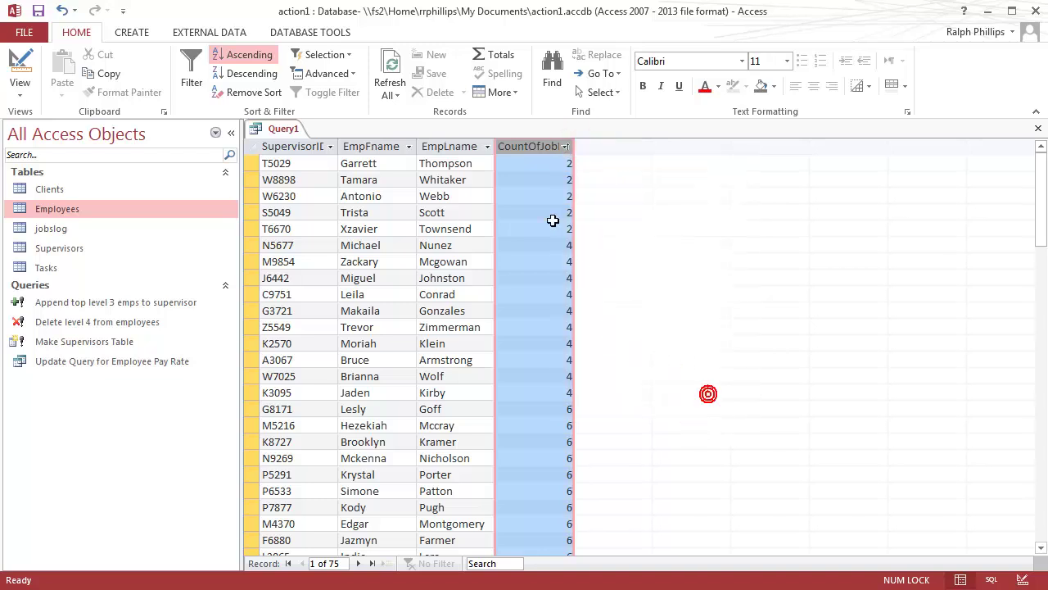
{"action": "left_click", "coordinate": [494, 199]}
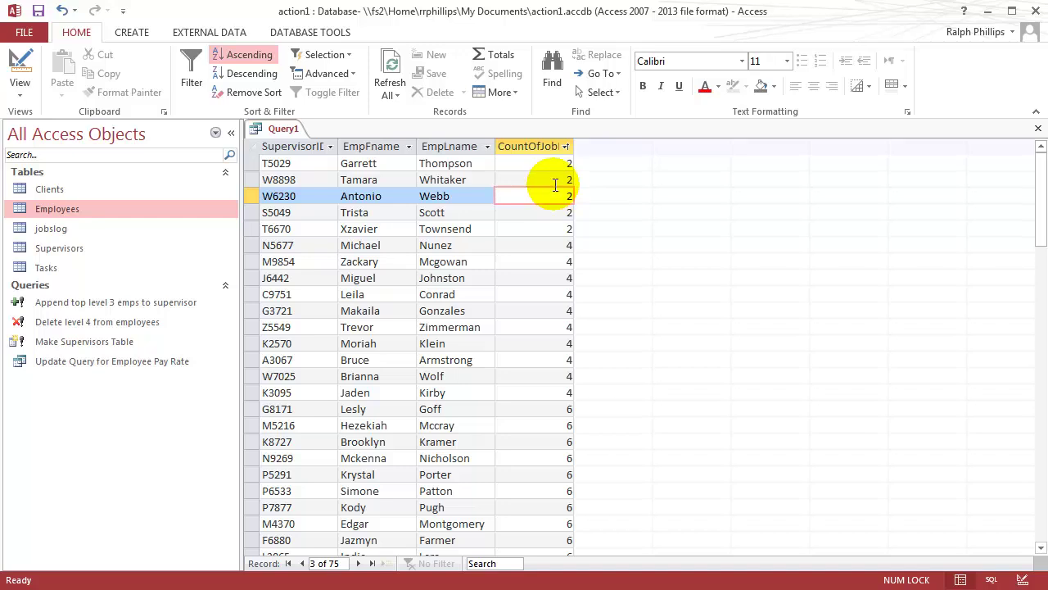
{"action": "left_click", "coordinate": [19, 69]}
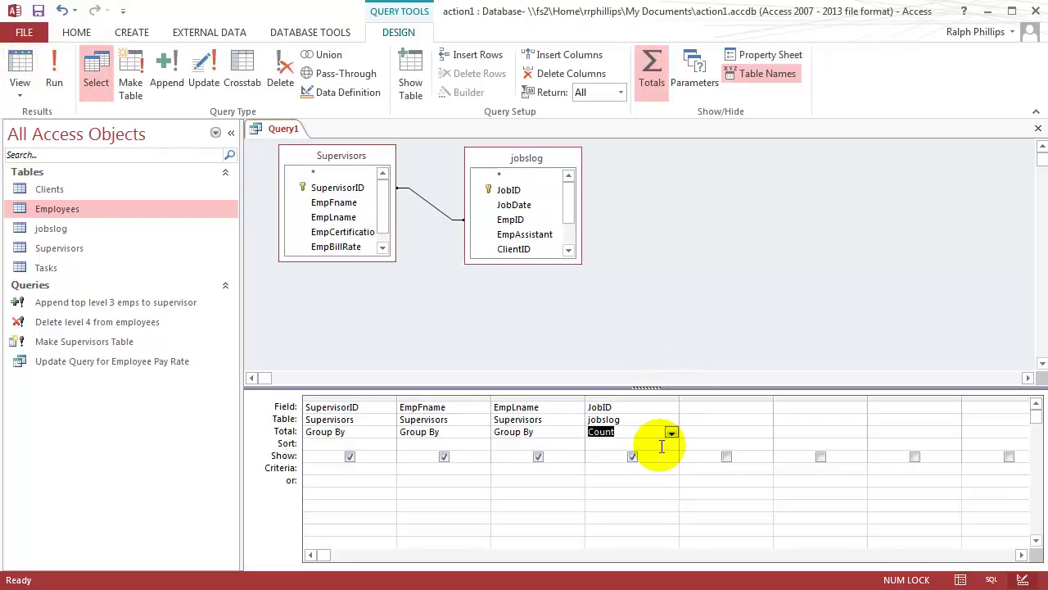
- Set the JobID count's Sort to Ascending
{"action": "left_click", "coordinate": [671, 443]}
{"action": "left_click", "coordinate": [671, 444]}
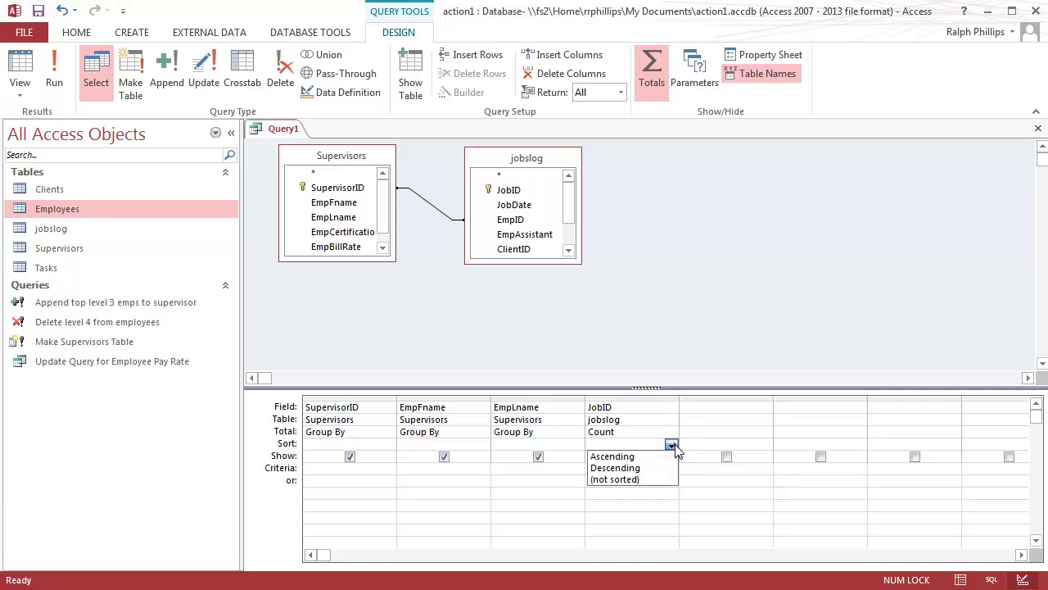
{"action": "left_click", "coordinate": [632, 456]}
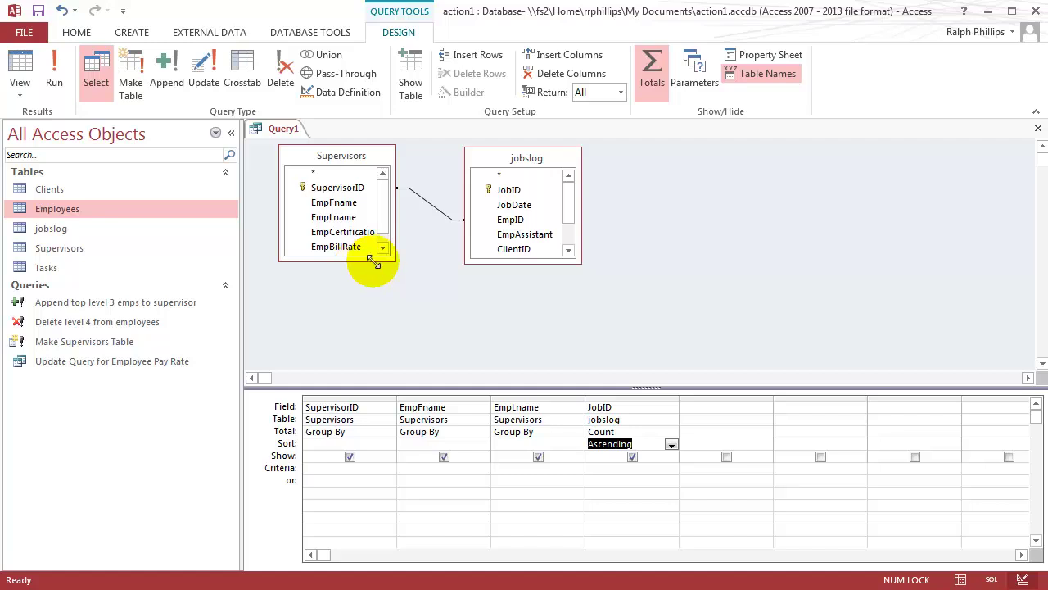
- Change the Supervisors–jobslog join to option 2, including all Supervisors records
{"action": "right_click", "coordinate": [424, 199]}
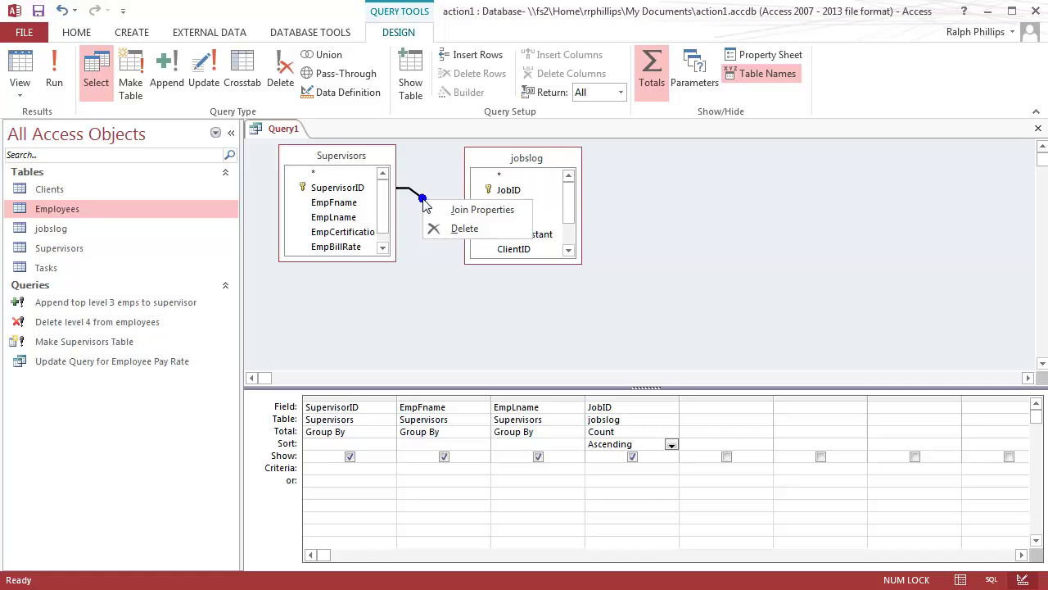
{"action": "left_click", "coordinate": [461, 212]}
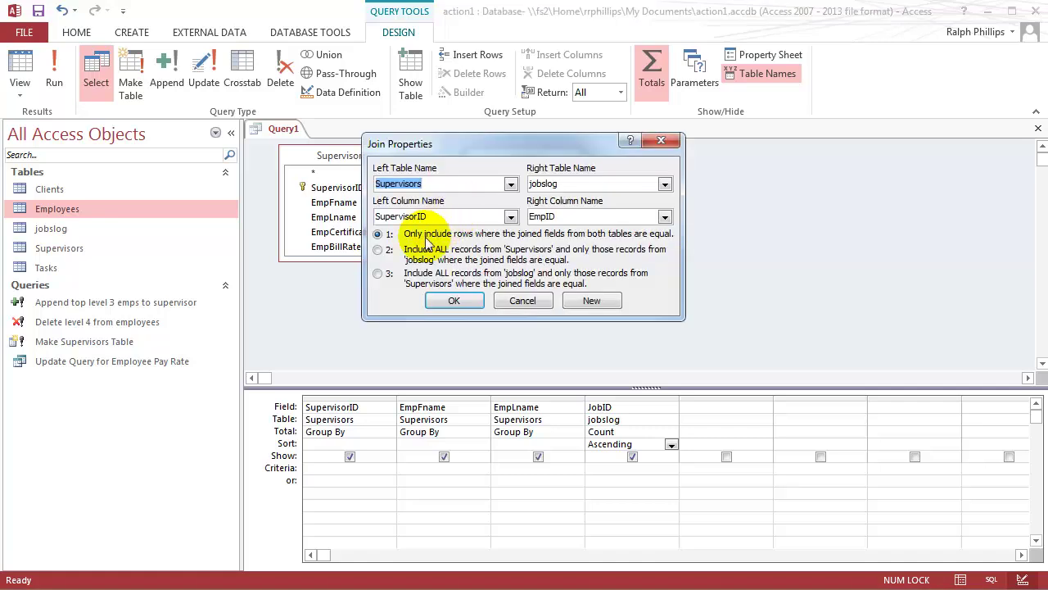
{"action": "left_click", "coordinate": [378, 250]}
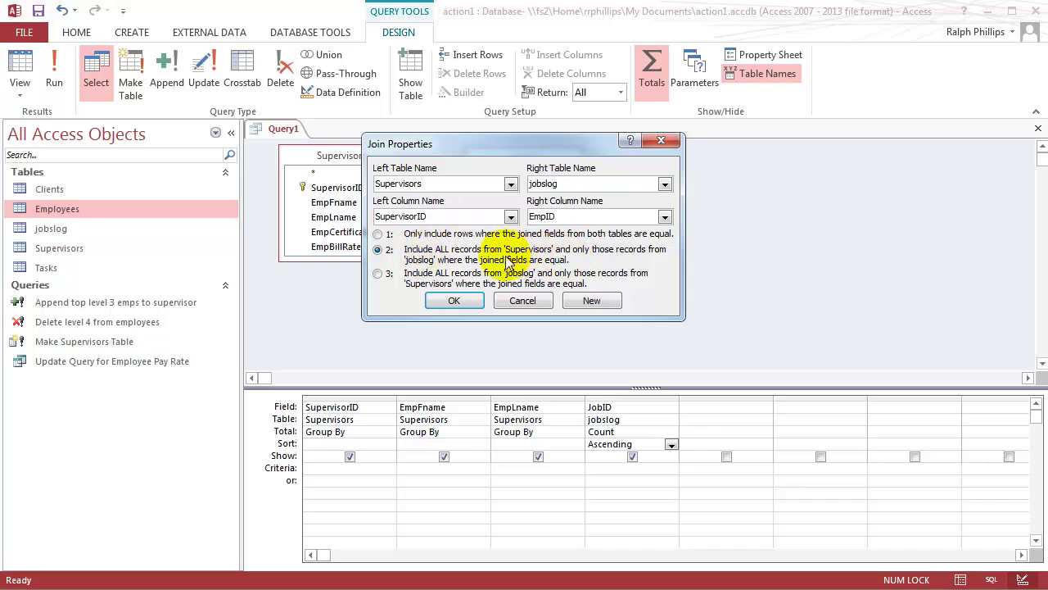
{"action": "left_click", "coordinate": [467, 303]}
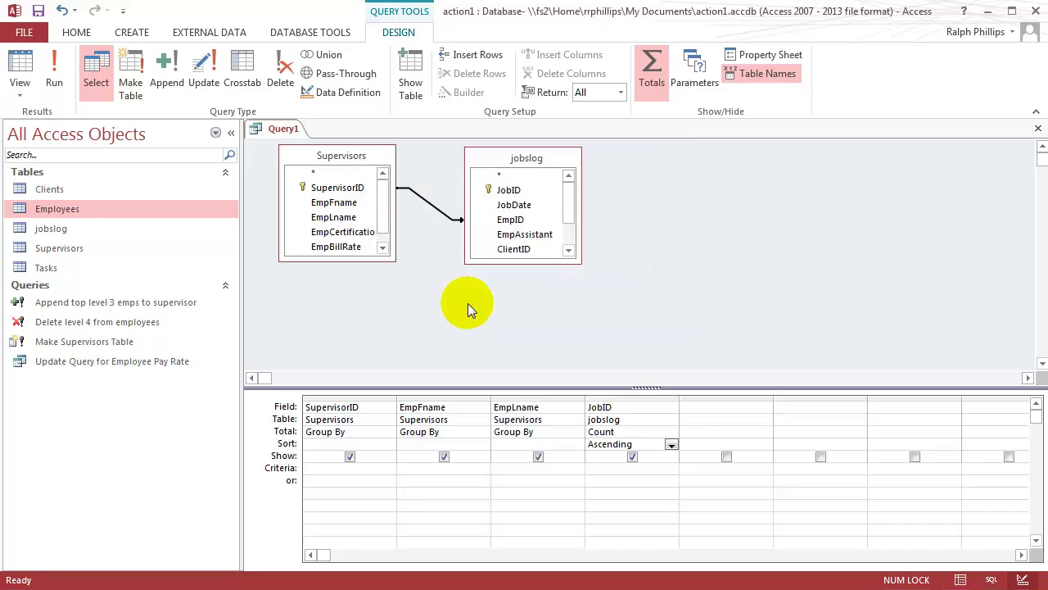
- Run the left-join query, check a supervisor with 0 jobs, and open the jobslog table
{"action": "left_click", "coordinate": [56, 70]}
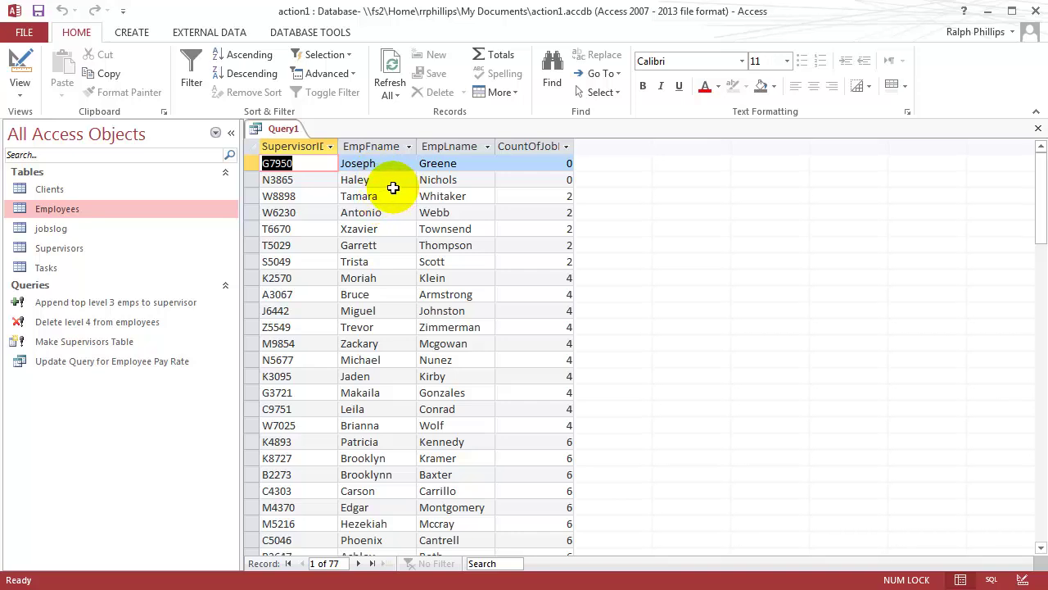
{"action": "left_click", "coordinate": [541, 180]}
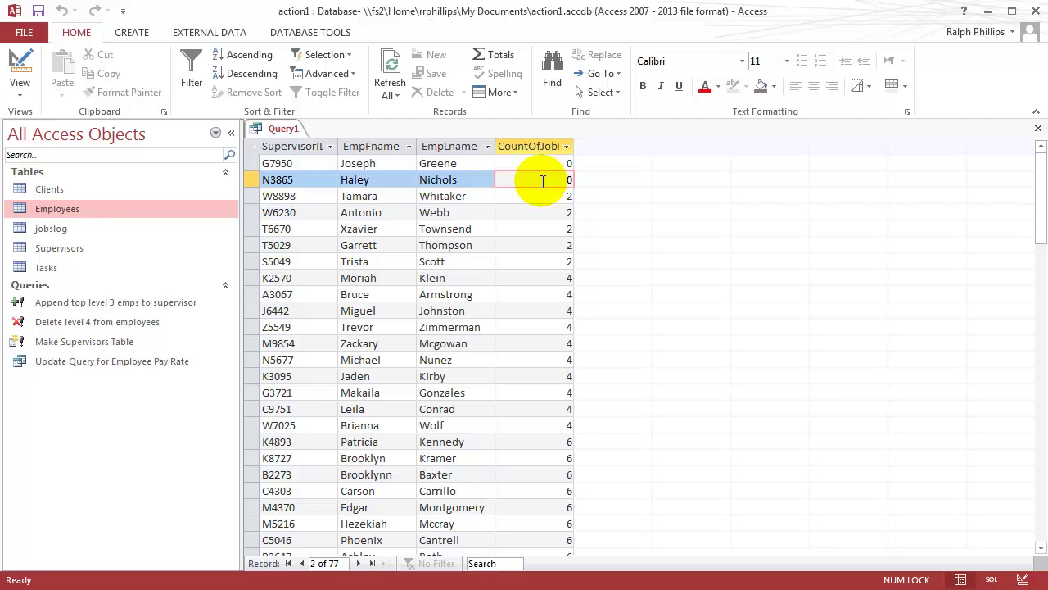
{"action": "double_click", "coordinate": [45, 231]}
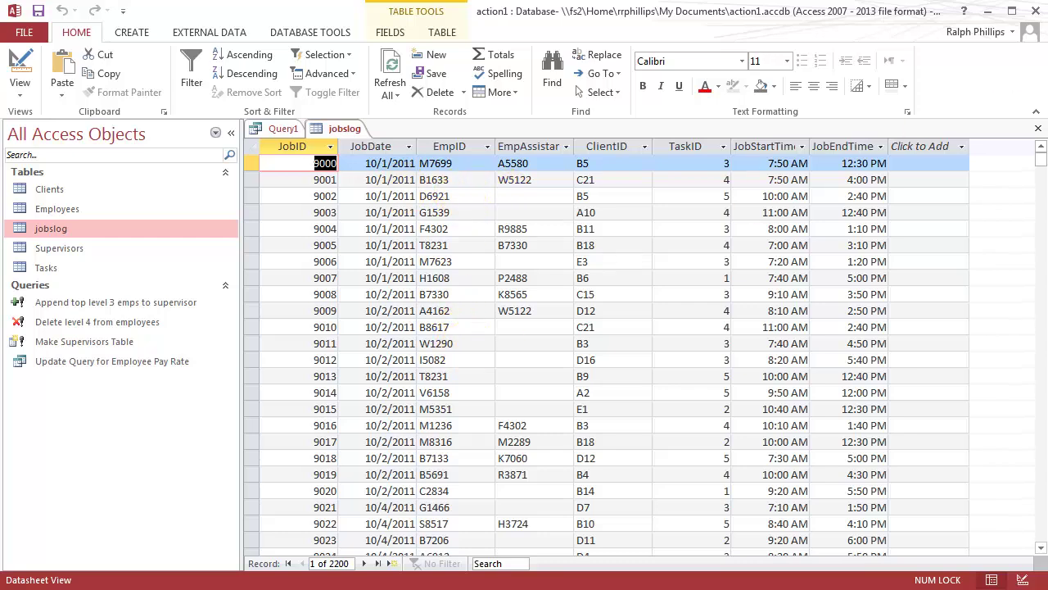
- Close the jobslog table and switch Query1 back to Design view
{"action": "left_click", "coordinate": [1038, 128]}
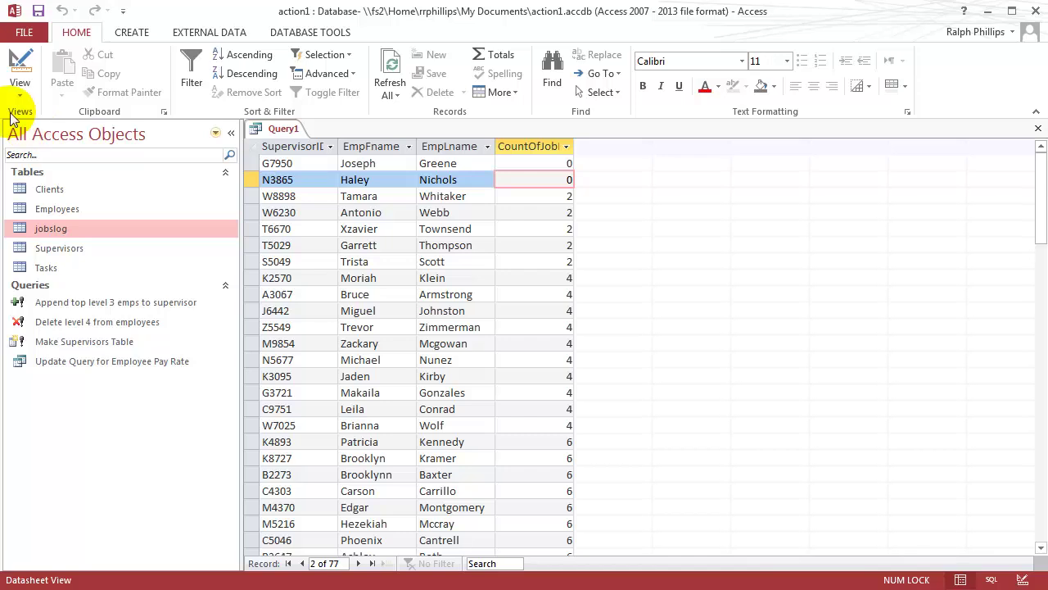
{"action": "left_click", "coordinate": [21, 68]}
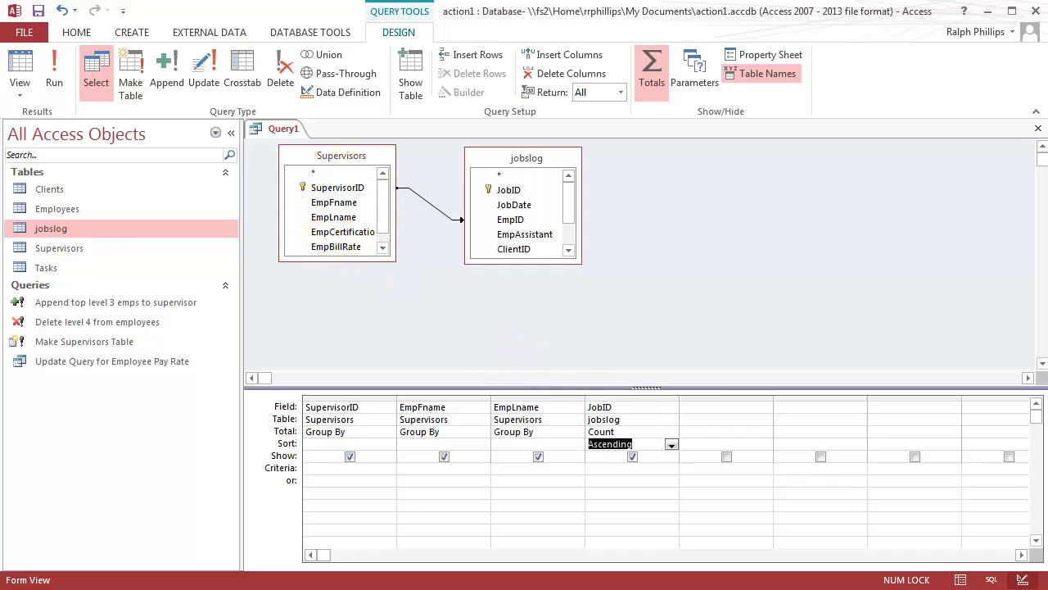
{"action": "left_click", "coordinate": [725, 407]}
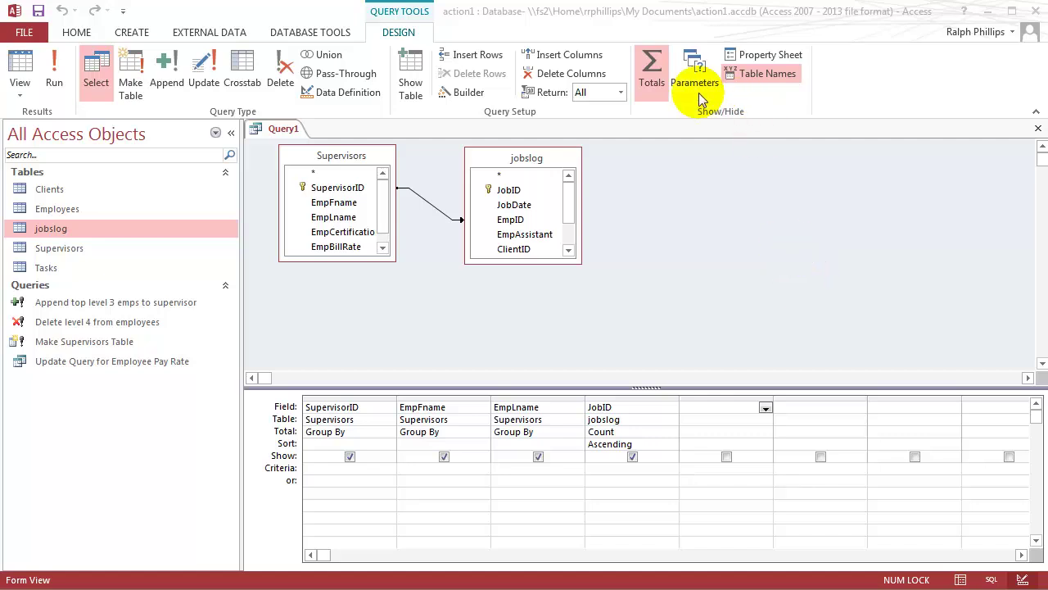
- Turn off Totals and set the Supervisors–jobslog join to option 1, matching rows only
{"action": "left_click", "coordinate": [651, 69]}
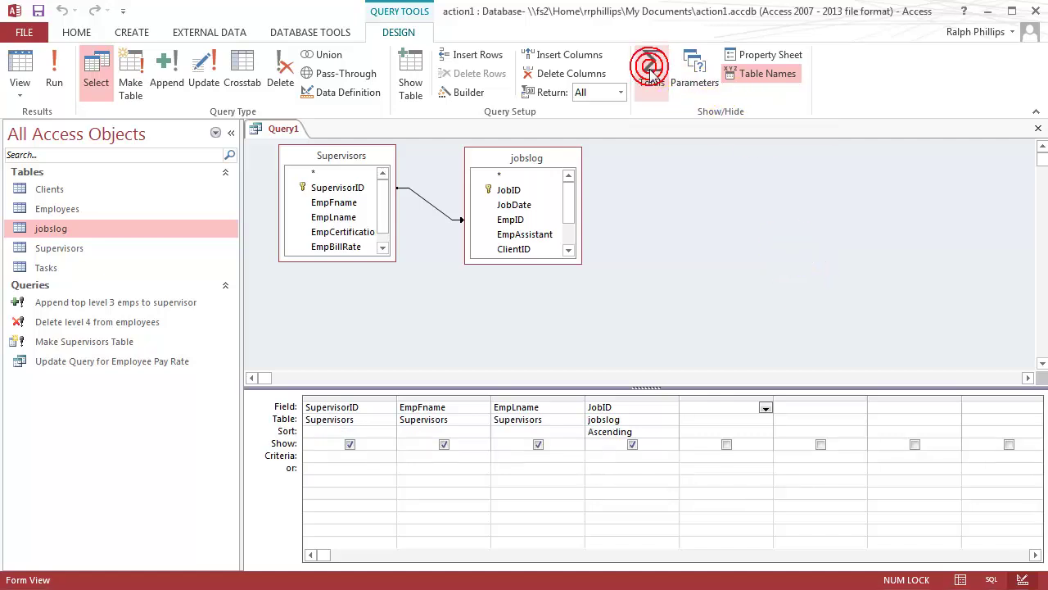
{"action": "right_click", "coordinate": [425, 203]}
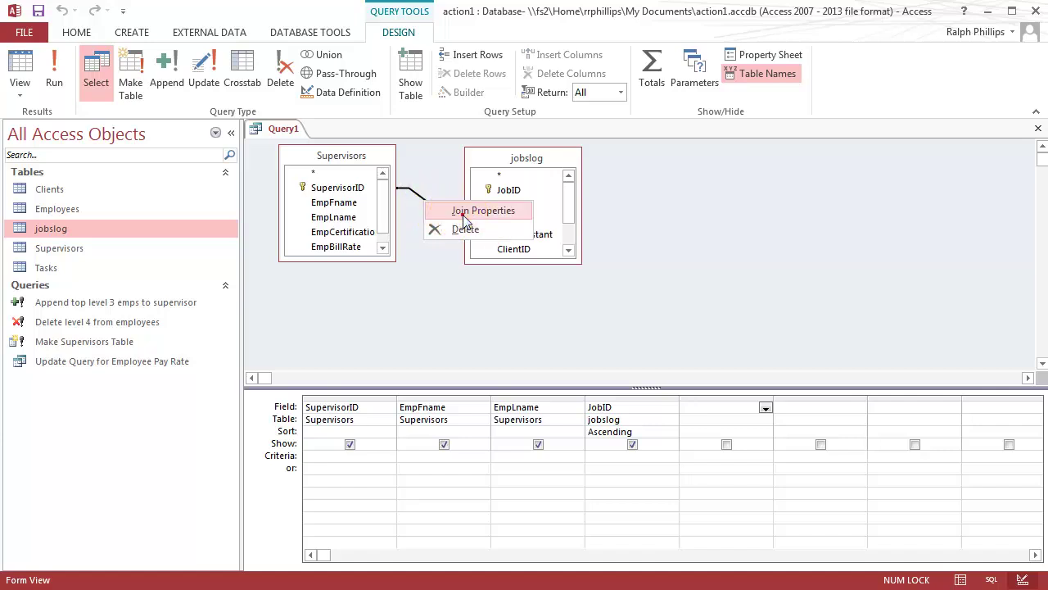
{"action": "left_click", "coordinate": [464, 213]}
{"action": "left_click", "coordinate": [377, 234]}
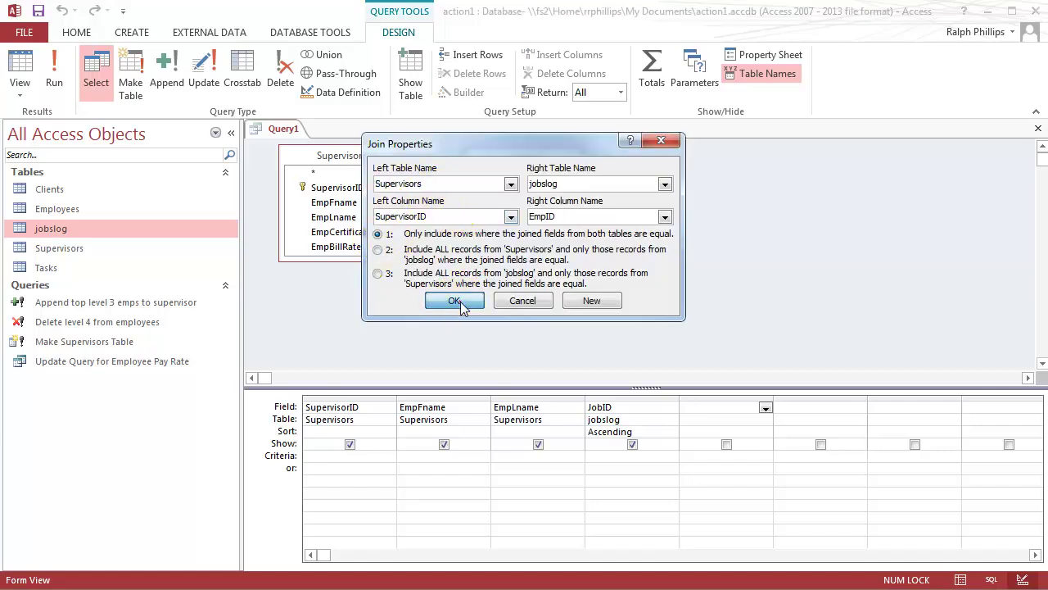
{"action": "left_click", "coordinate": [455, 301]}
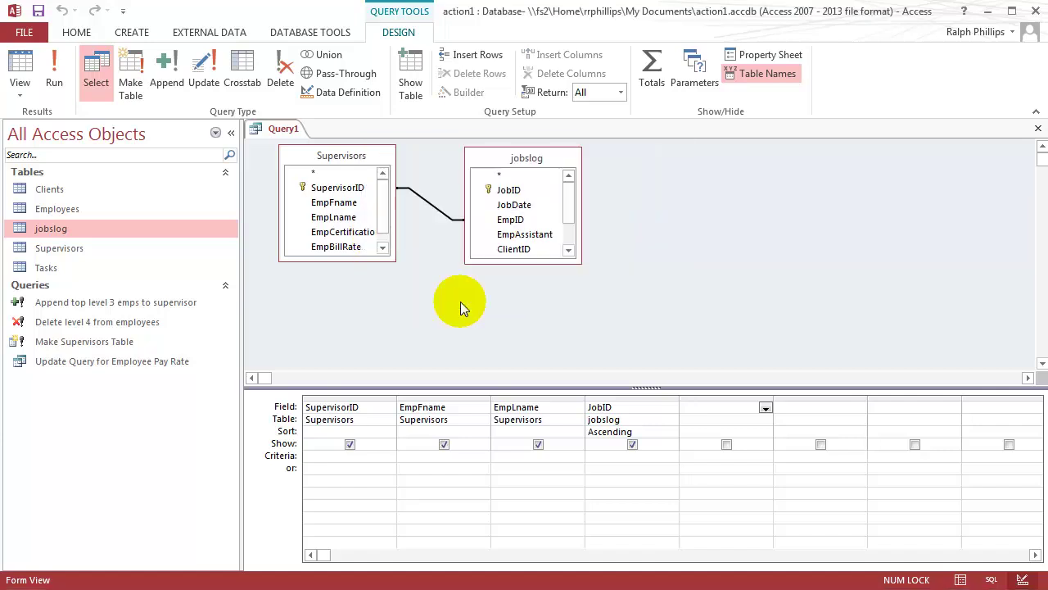
- Recheck the join properties, confirm them, and run the inner-join query
{"action": "right_click", "coordinate": [426, 208]}
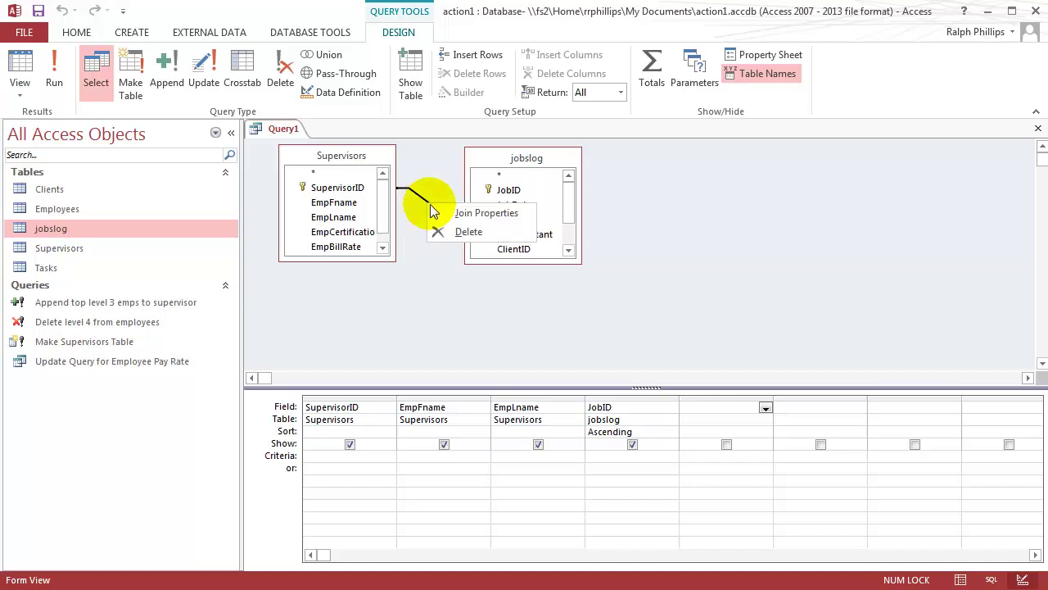
{"action": "left_click", "coordinate": [456, 214]}
{"action": "left_click", "coordinate": [452, 301]}
{"action": "left_click", "coordinate": [54, 65]}
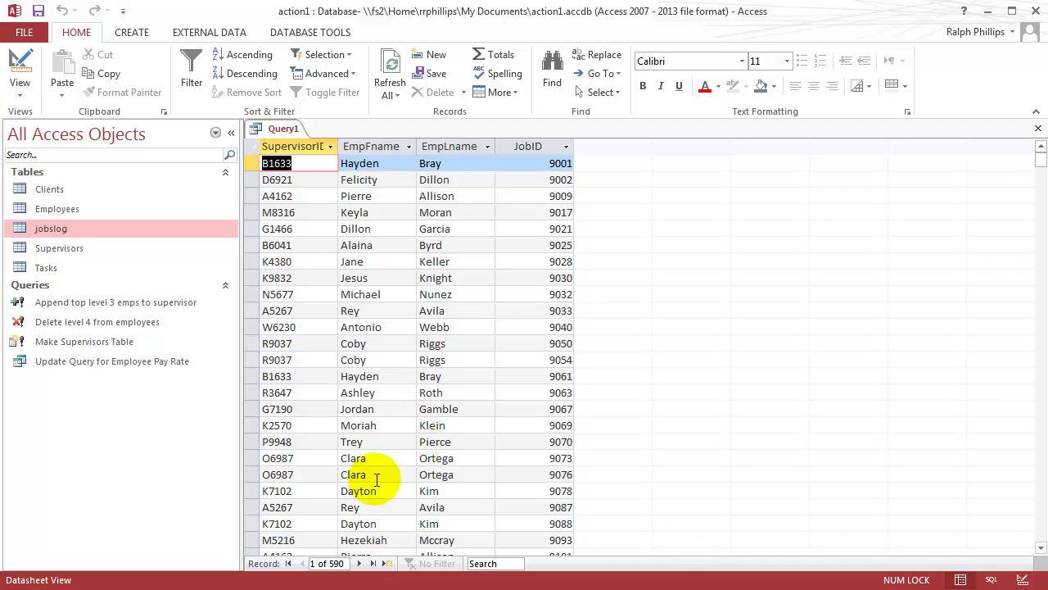
- Inspect JobID values such as 9028 in the 590 results, then return to Design view
{"action": "left_click", "coordinate": [373, 165]}
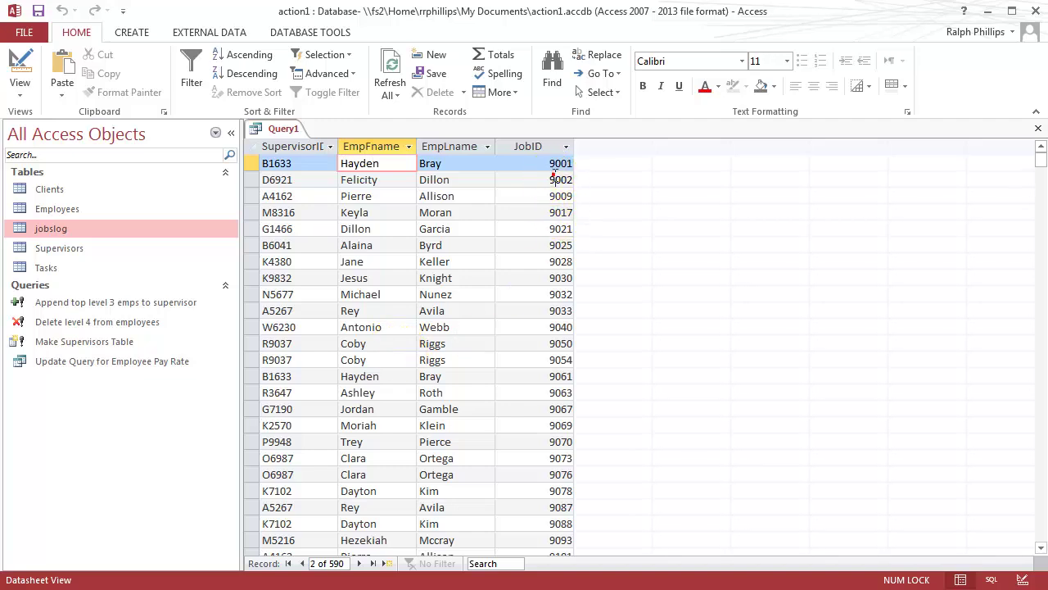
{"action": "left_click", "coordinate": [555, 212]}
{"action": "left_click", "coordinate": [550, 260]}
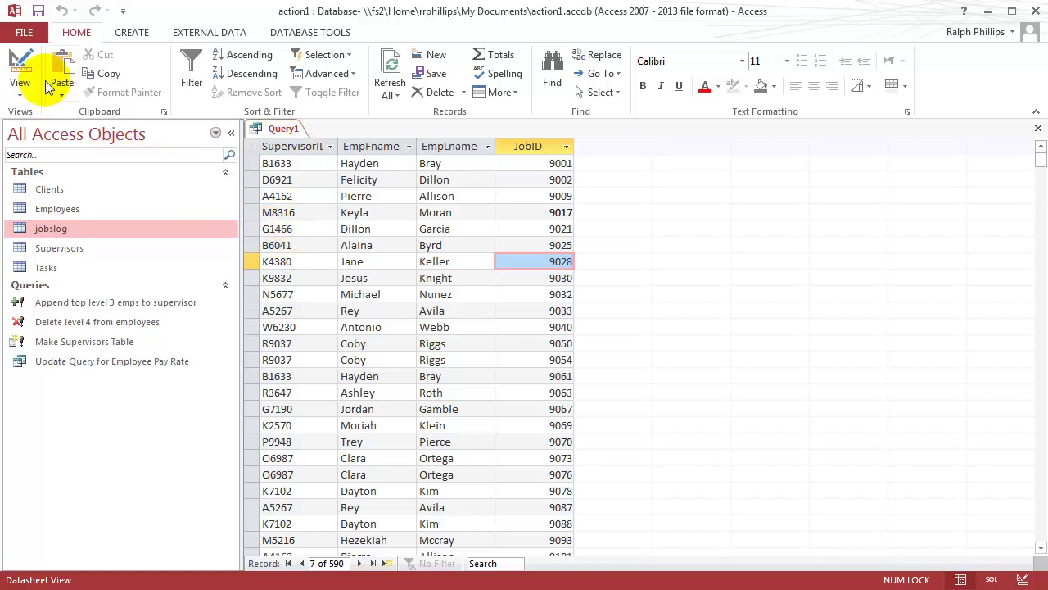
{"action": "left_click", "coordinate": [15, 68]}
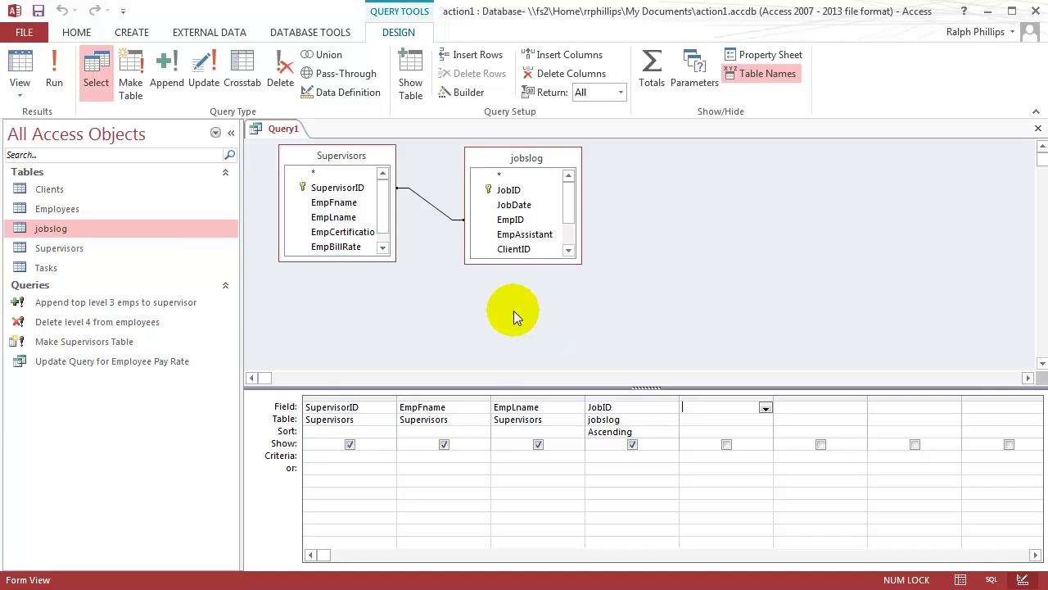
- Set the join to option 2, including all Supervisors, and run the query for 592 records
{"action": "right_click", "coordinate": [426, 213]}
{"action": "left_click", "coordinate": [473, 215]}
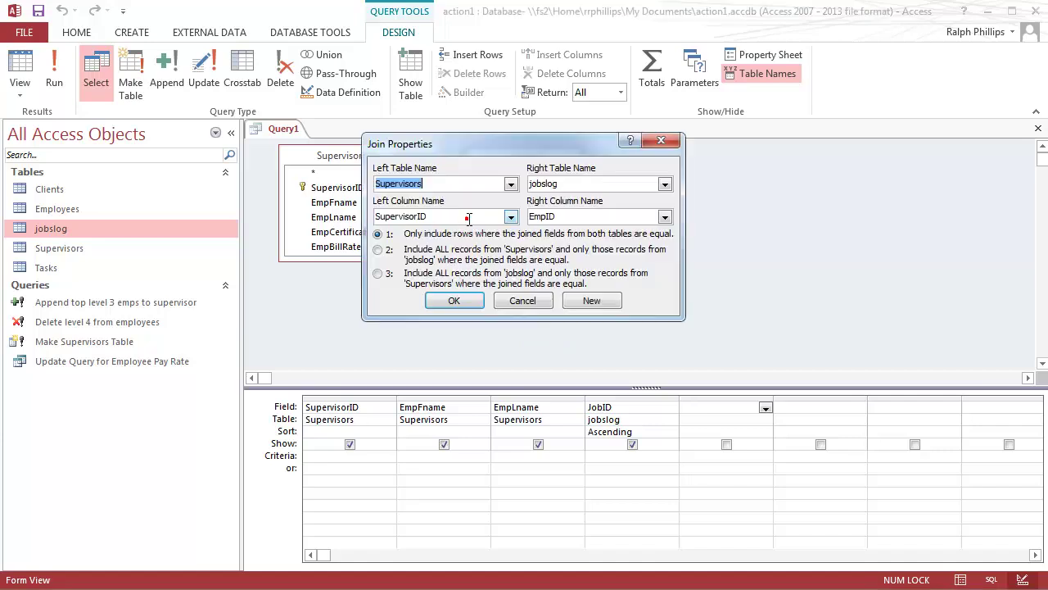
{"action": "left_click", "coordinate": [378, 249]}
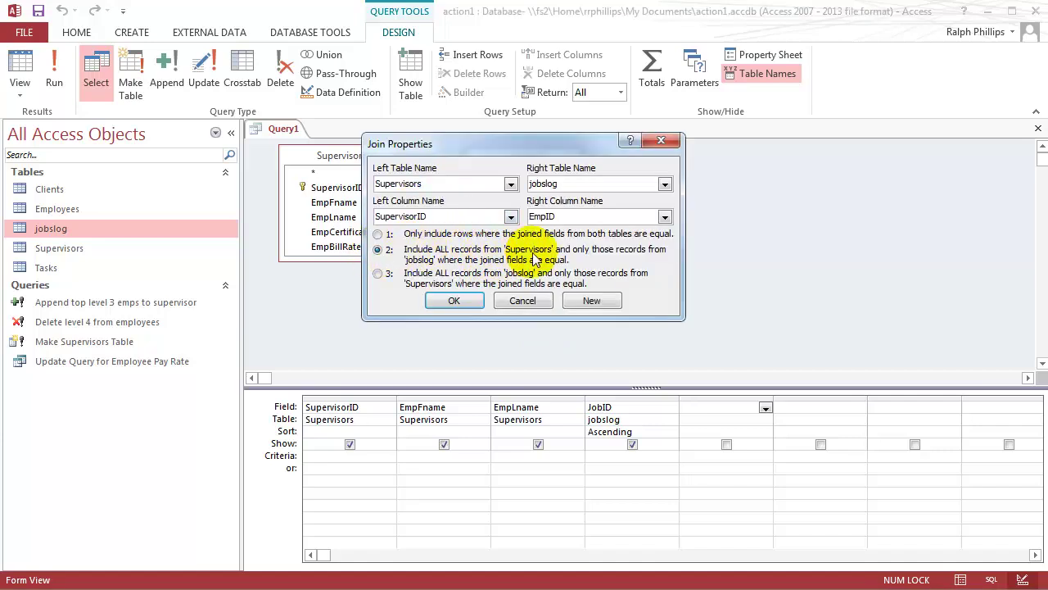
{"action": "left_click", "coordinate": [466, 301]}
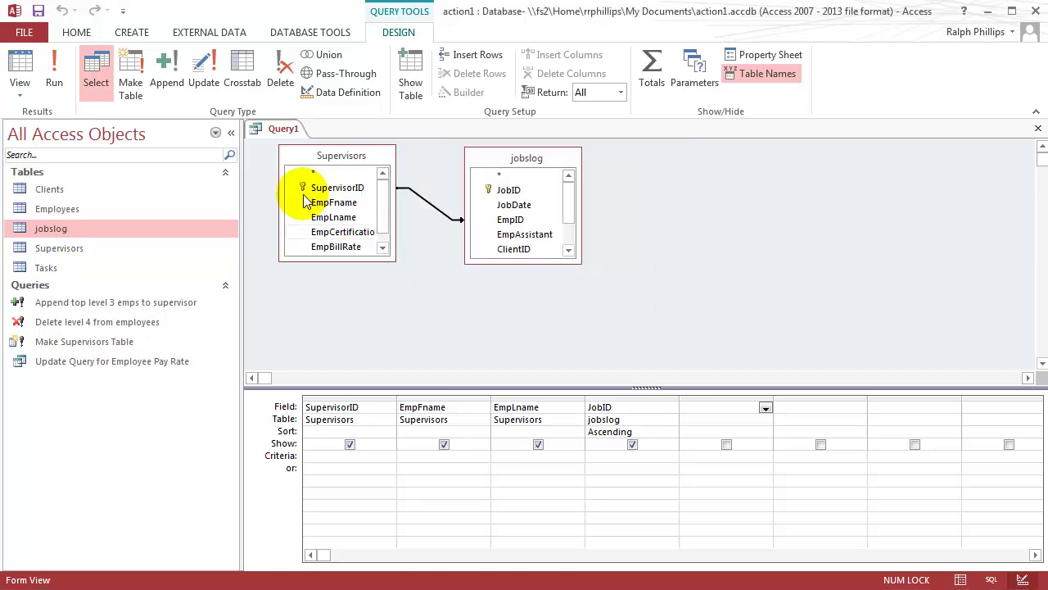
{"action": "left_click", "coordinate": [56, 61]}
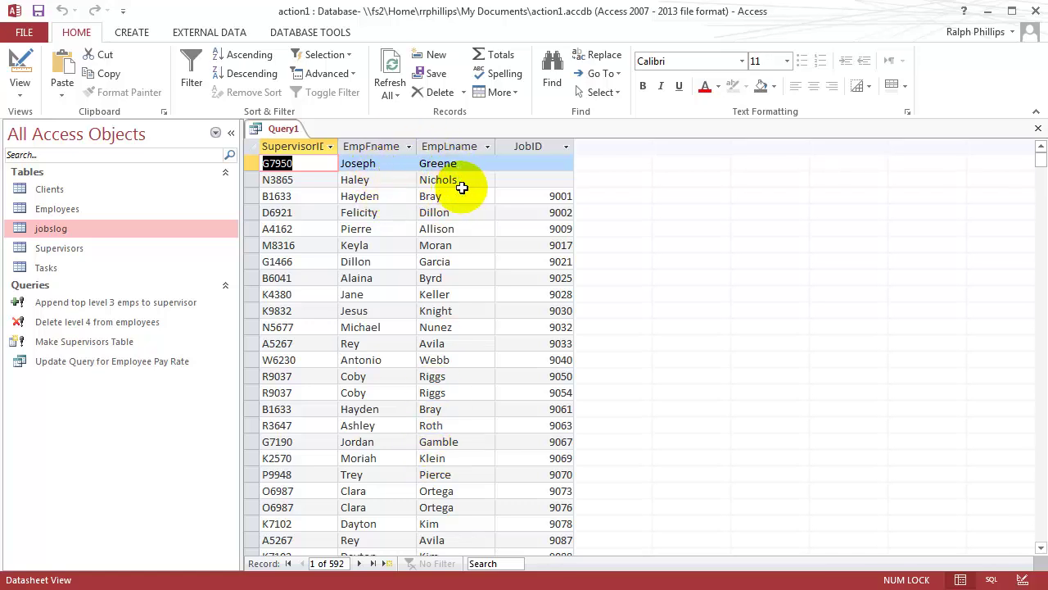
- Inspect the JobID cells to find the supervisor with no job, then return to Design view
{"action": "left_click", "coordinate": [536, 163]}
{"action": "left_click", "coordinate": [533, 181]}
{"action": "left_click", "coordinate": [545, 164]}
{"action": "left_click", "coordinate": [542, 180]}
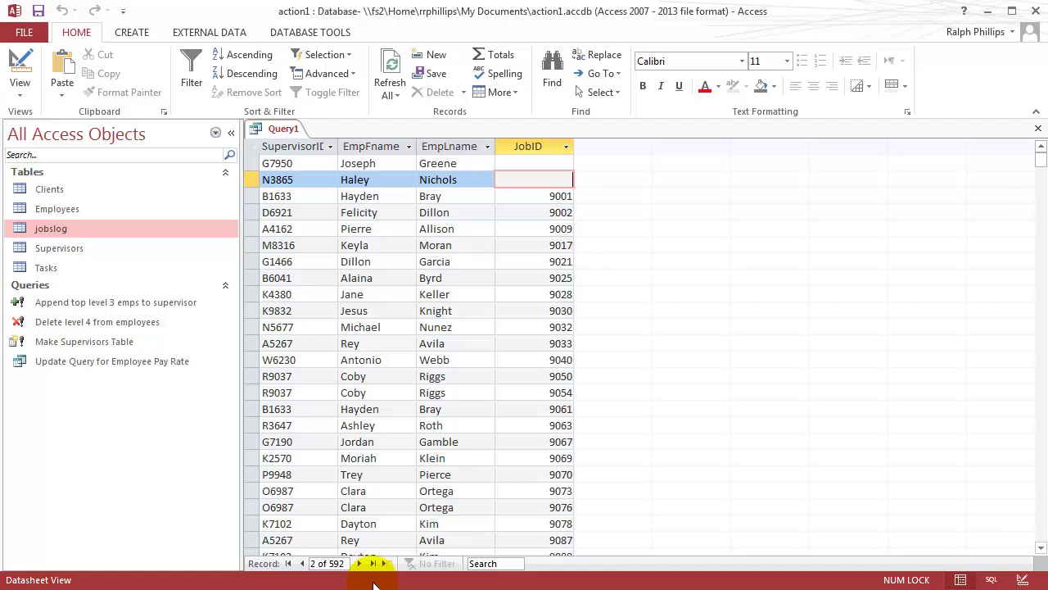
{"action": "left_click", "coordinate": [19, 65]}
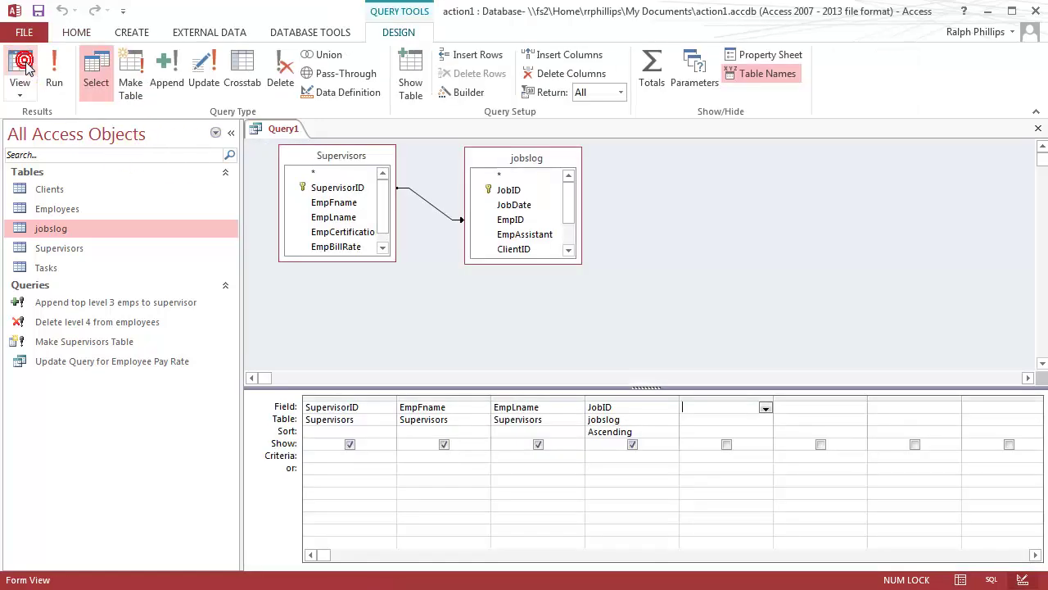
- Make the Supervisors–jobslog join a right outer join (option 3): all jobslog records, only matching supervisors
{"action": "right_click", "coordinate": [432, 206]}
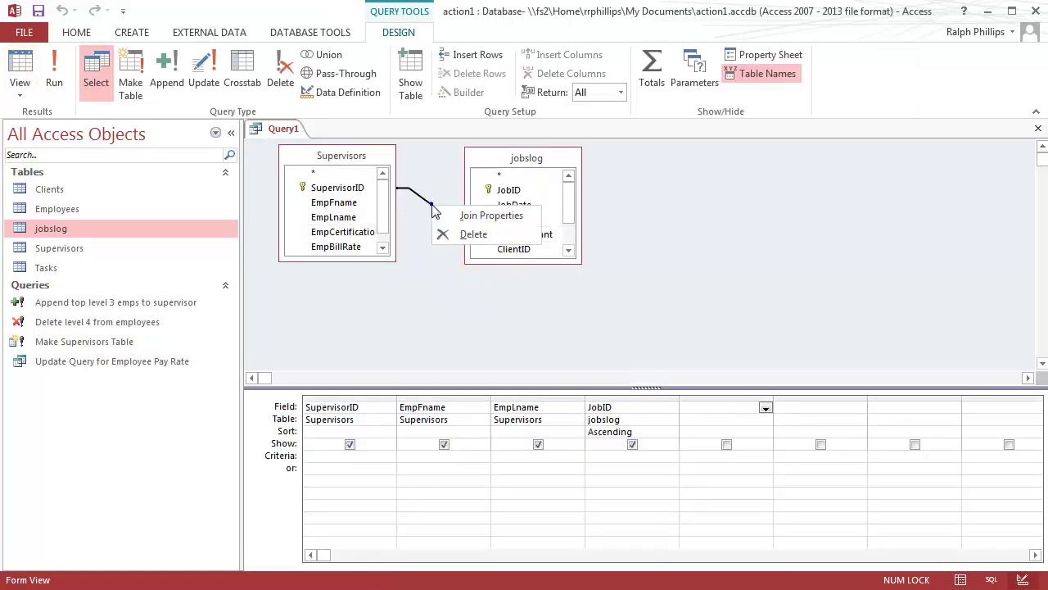
{"action": "left_click", "coordinate": [480, 218]}
{"action": "left_click", "coordinate": [378, 273]}
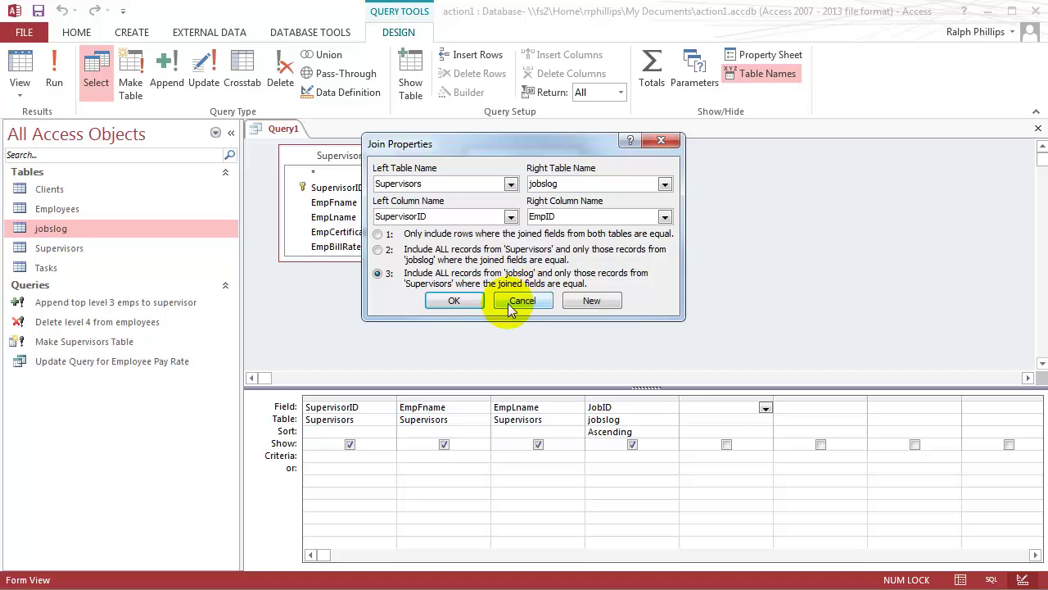
{"action": "left_click", "coordinate": [474, 304]}
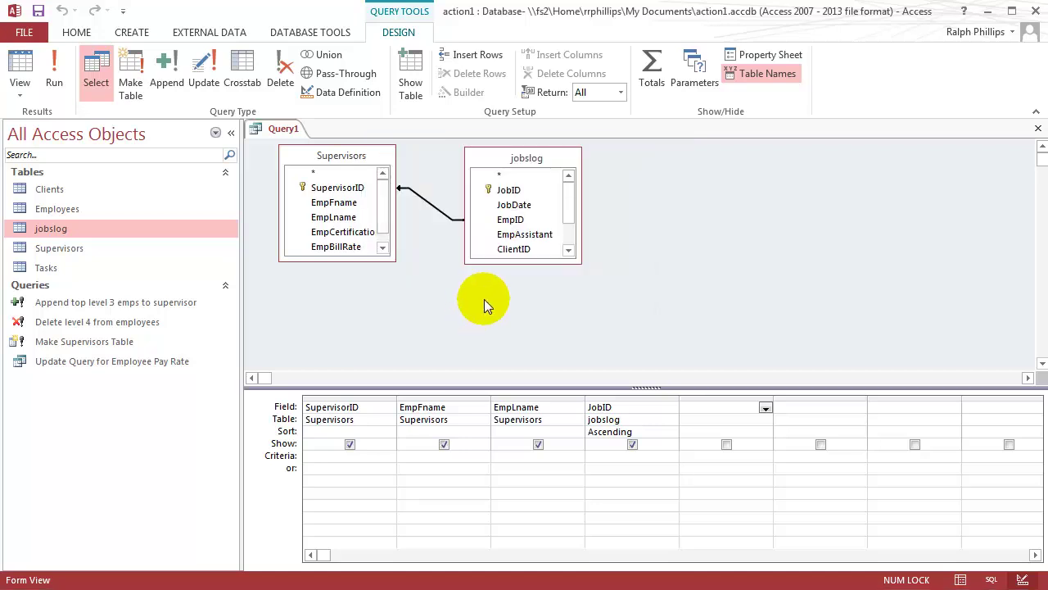
- Open the jobslog table to browse its 2200 records, then close it
{"action": "double_click", "coordinate": [52, 230]}
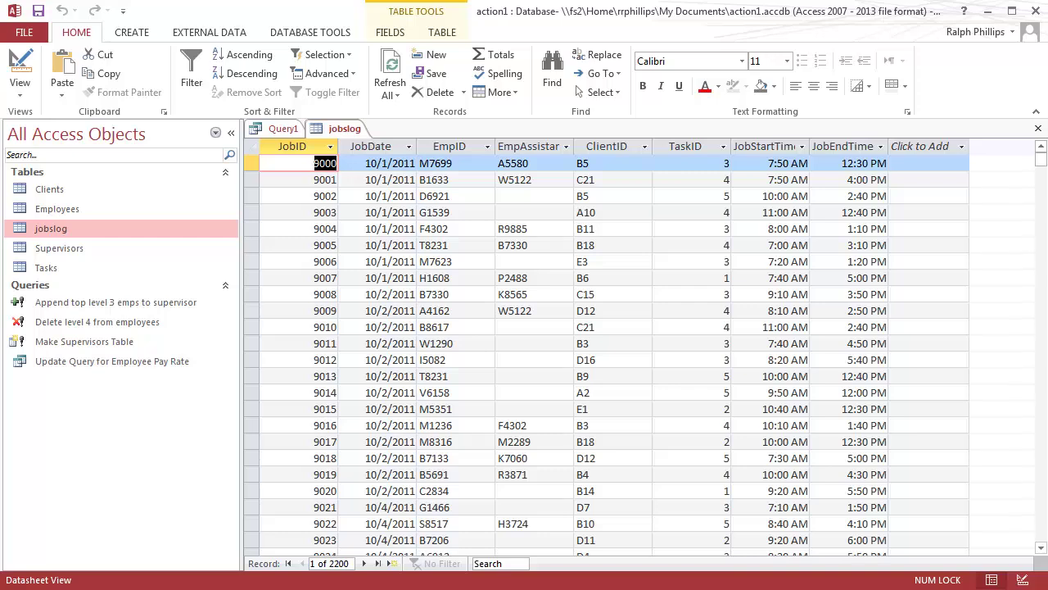
{"action": "left_click", "coordinate": [1039, 129]}
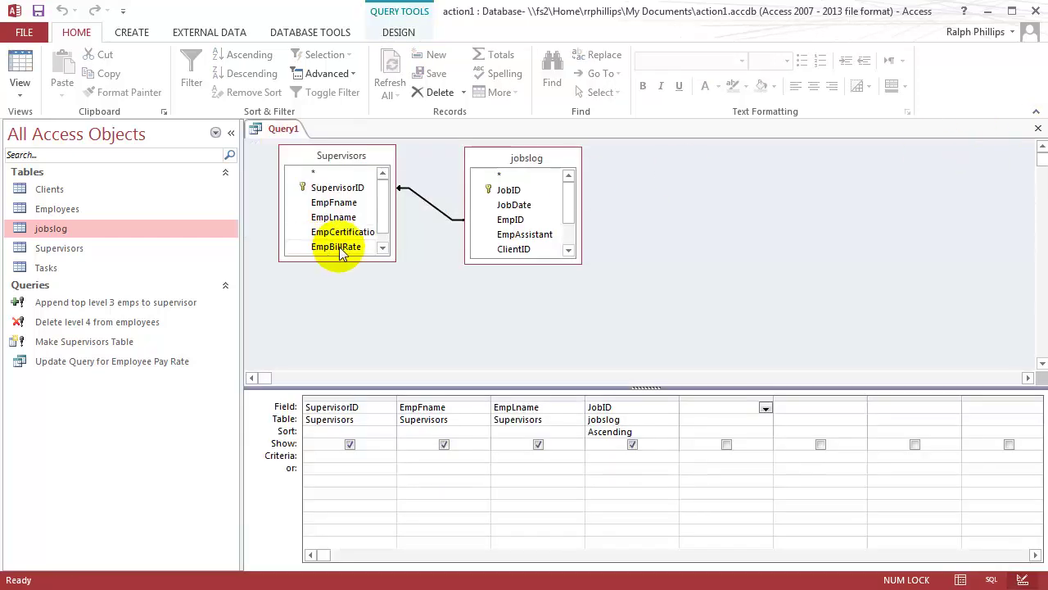
- Confirm in Join Properties that the join still includes all jobslog records, back in query design
{"action": "right_click", "coordinate": [434, 203]}
{"action": "left_click", "coordinate": [483, 215]}
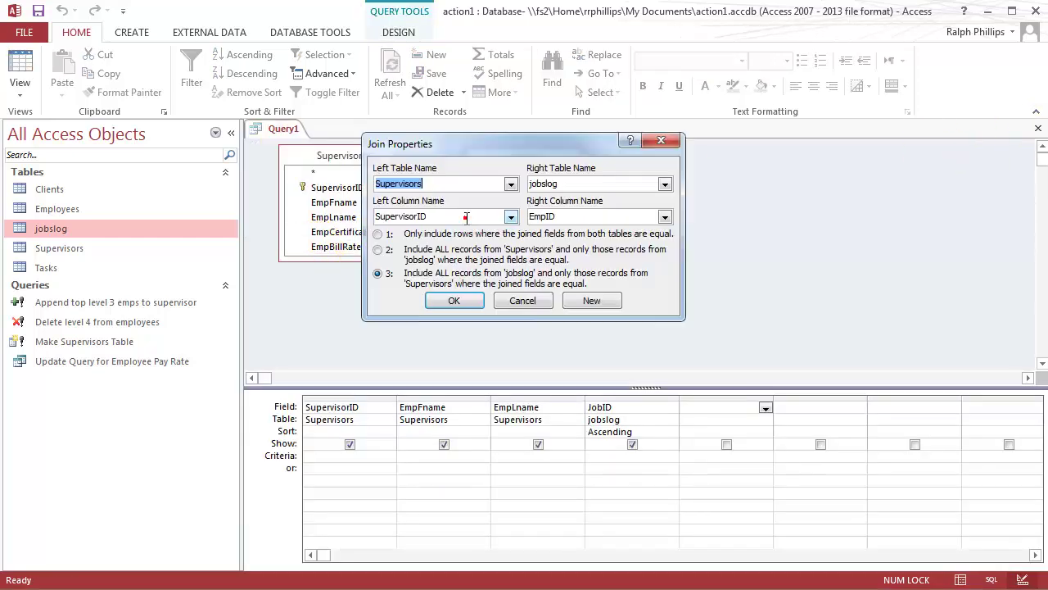
{"action": "left_click", "coordinate": [471, 300]}
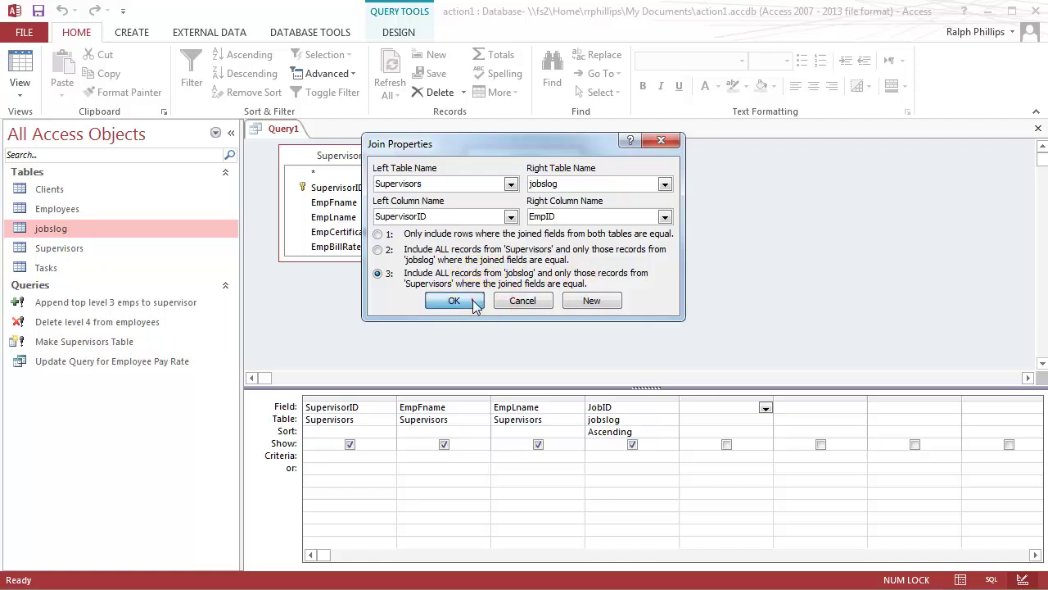
{"action": "left_click", "coordinate": [401, 36]}
- Run the query and inspect jobs 9005, 9012 and 9013, which have empty supervisor fields
{"action": "left_click", "coordinate": [56, 65]}
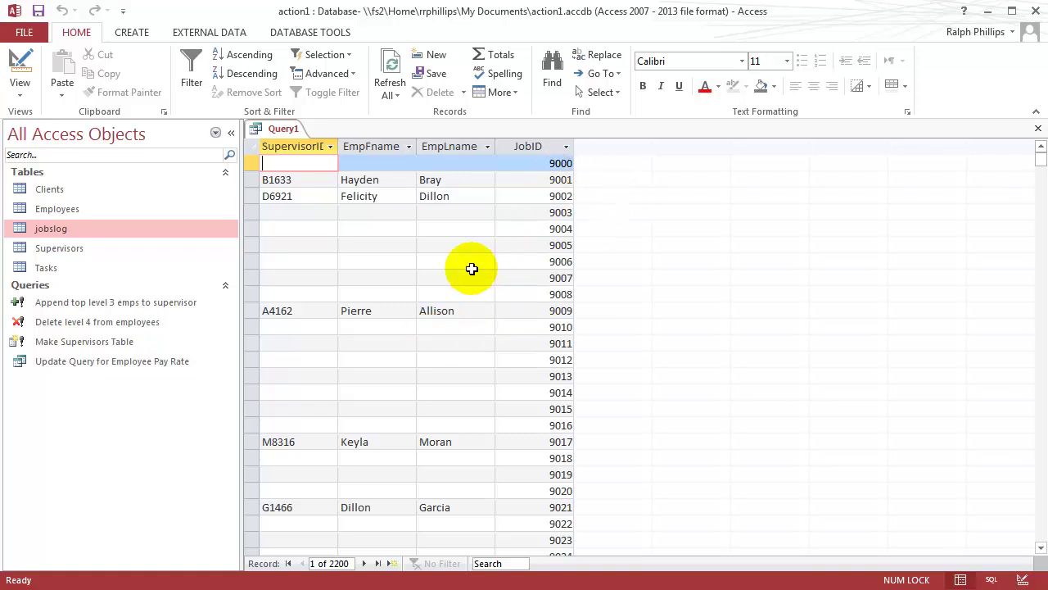
{"action": "left_click", "coordinate": [436, 256]}
{"action": "left_click", "coordinate": [321, 242]}
{"action": "left_click", "coordinate": [458, 243]}
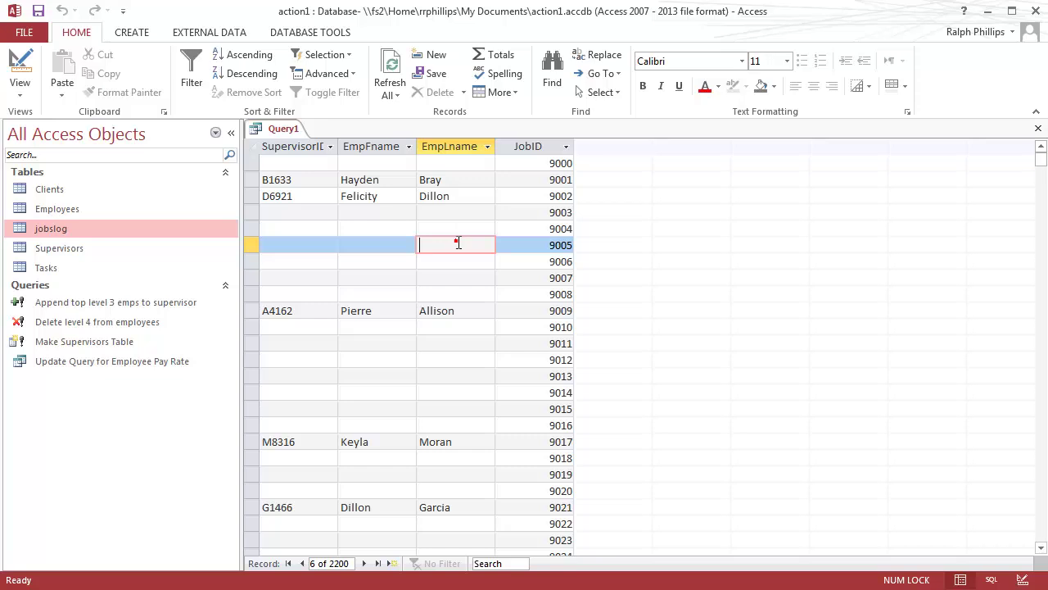
{"action": "left_click", "coordinate": [464, 377]}
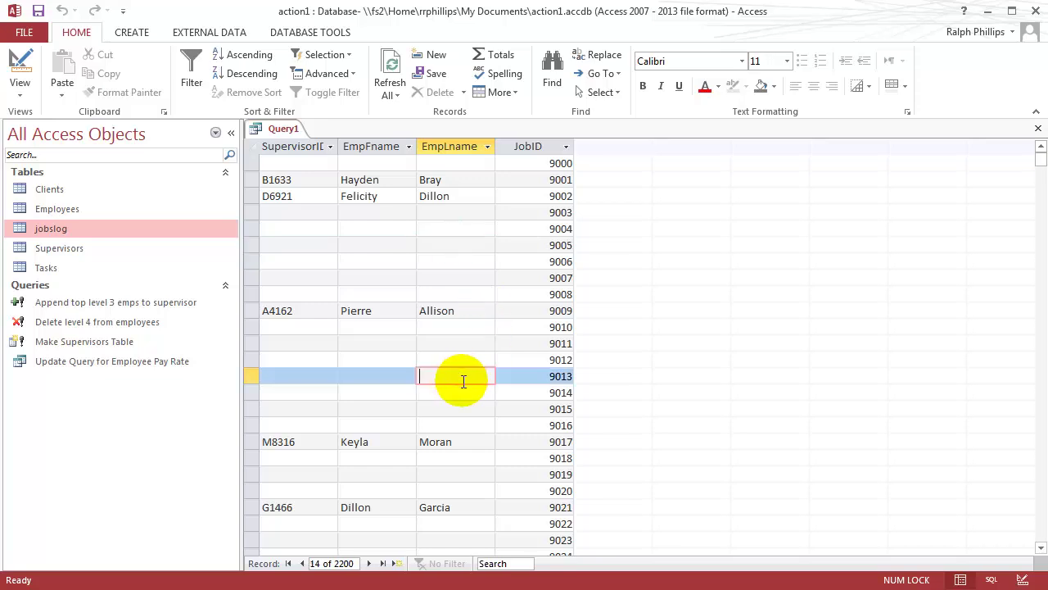
{"action": "left_click", "coordinate": [446, 358]}
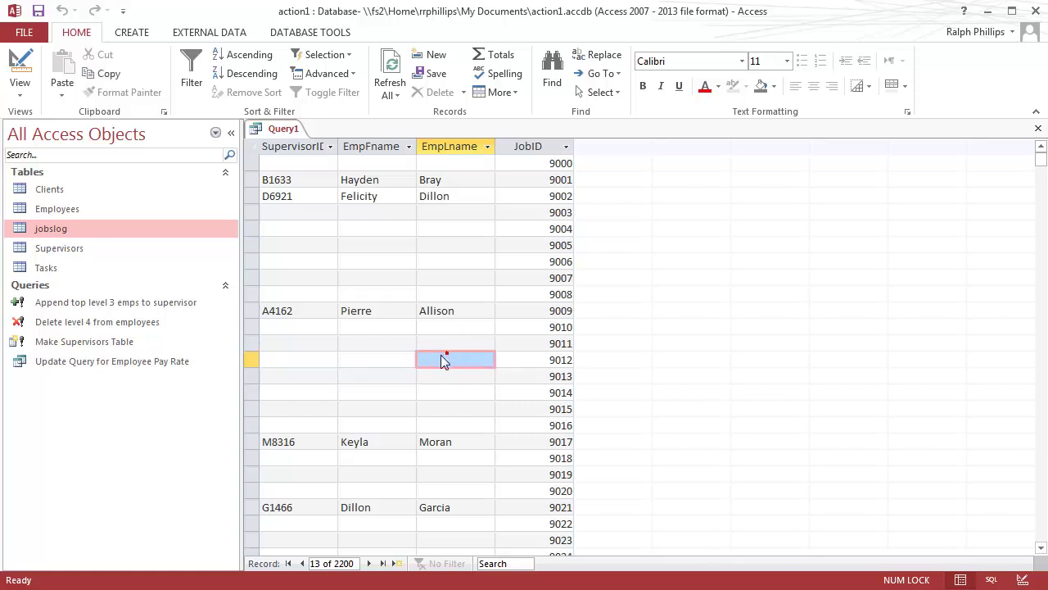
{"action": "left_click", "coordinate": [395, 364]}
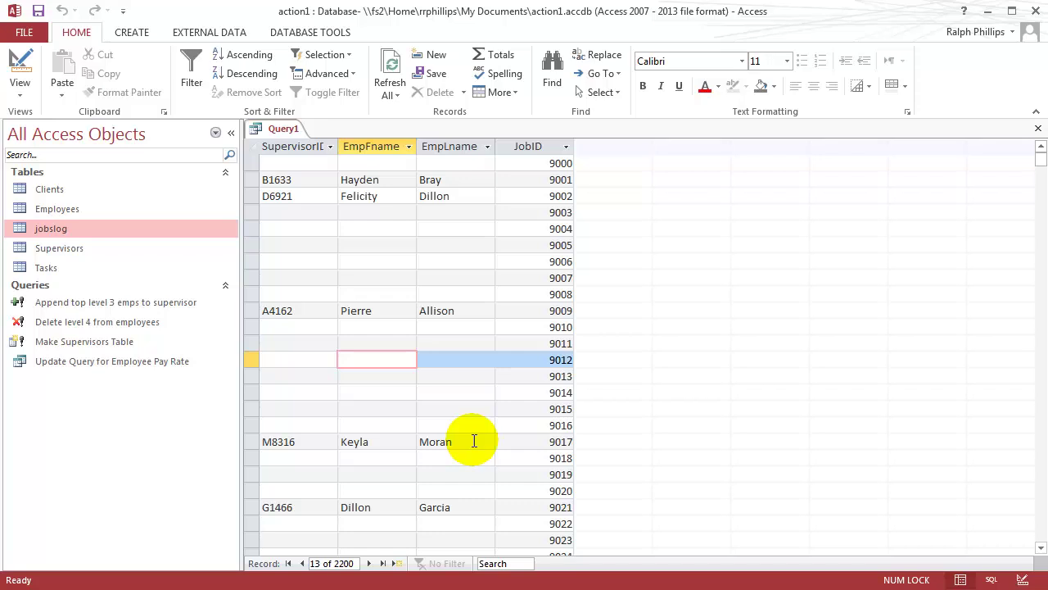
{"action": "scroll", "coordinate": [472, 437], "scroll_direction": "down", "scroll_amount": 7}
{"action": "scroll", "coordinate": [472, 439], "scroll_direction": "up", "scroll_amount": 7}
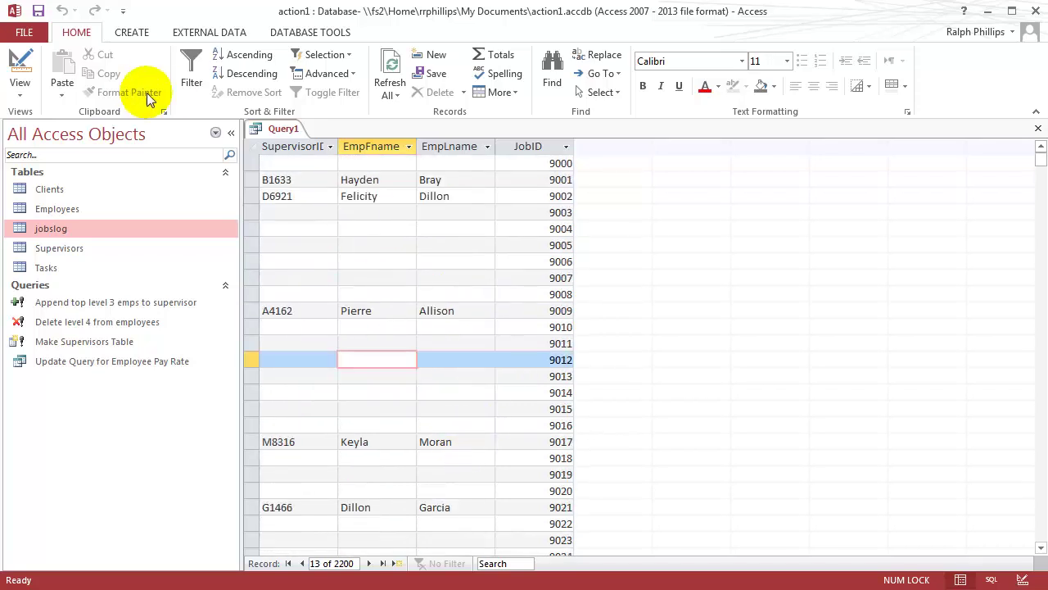
- Return to Design view and choose join option 1, only rows matching in both tables
{"action": "left_click", "coordinate": [20, 62]}
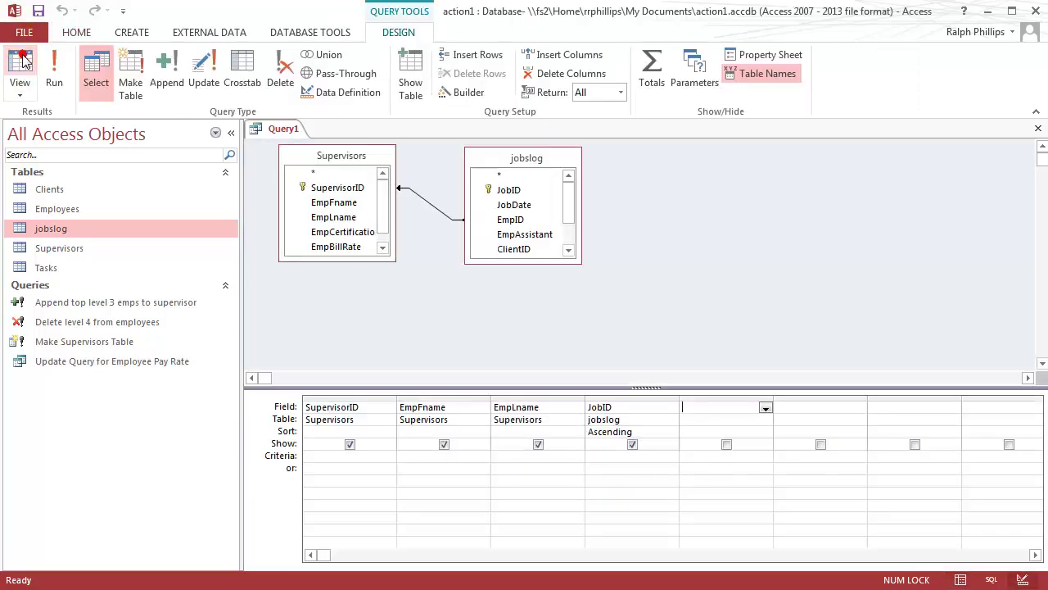
{"action": "right_click", "coordinate": [435, 211]}
{"action": "left_click", "coordinate": [479, 210]}
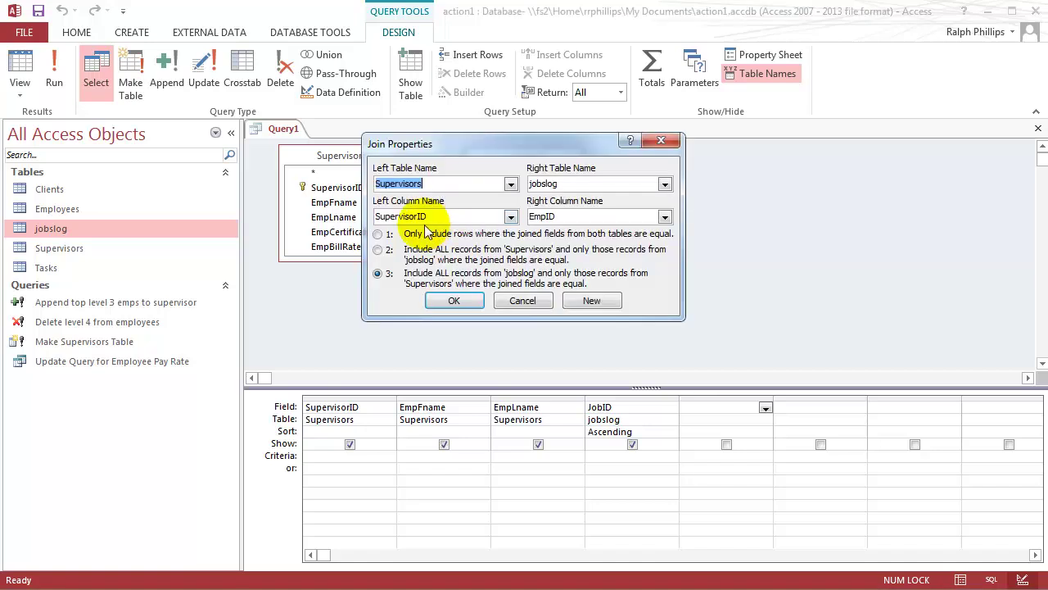
{"action": "left_click", "coordinate": [377, 235]}
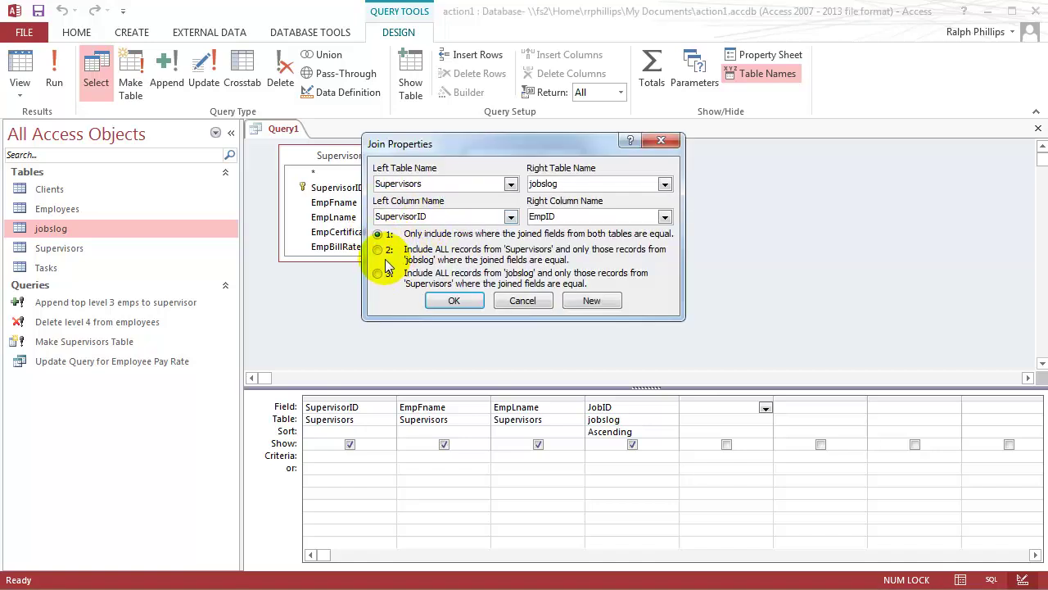
{"action": "left_click", "coordinate": [524, 301]}
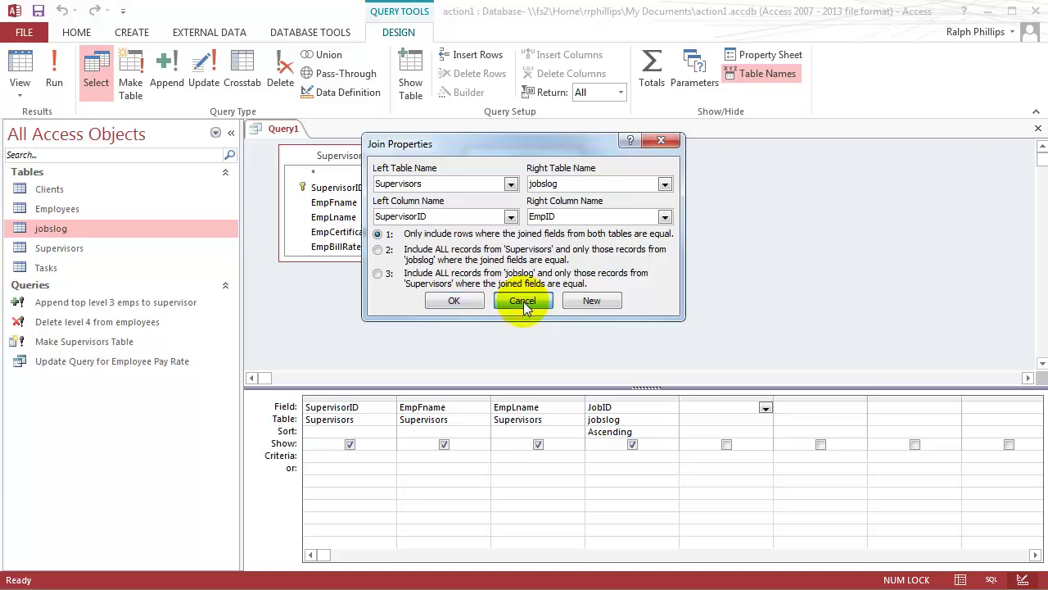
{"action": "left_click", "coordinate": [454, 301]}
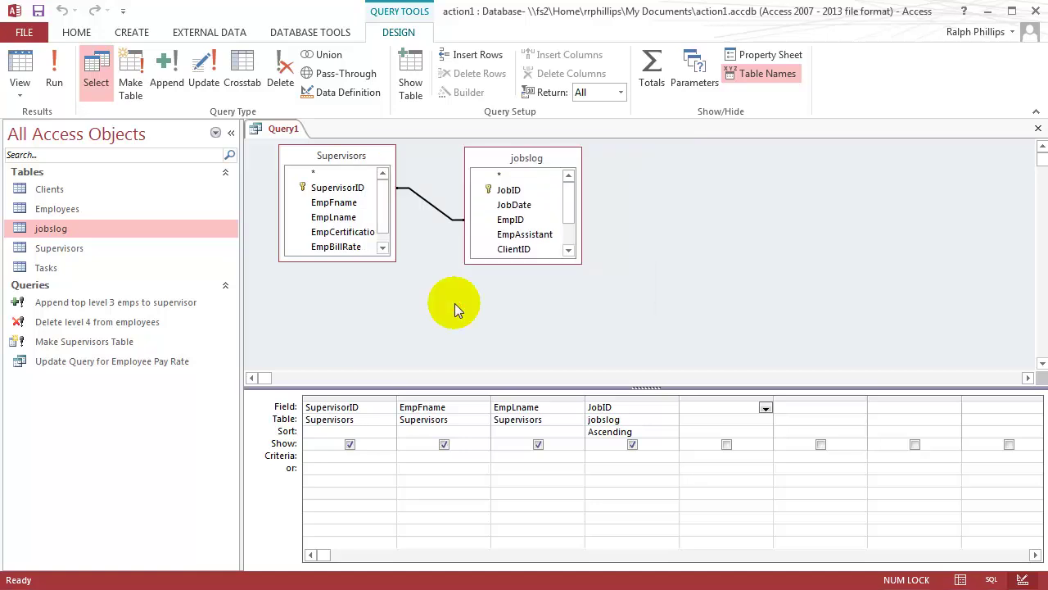